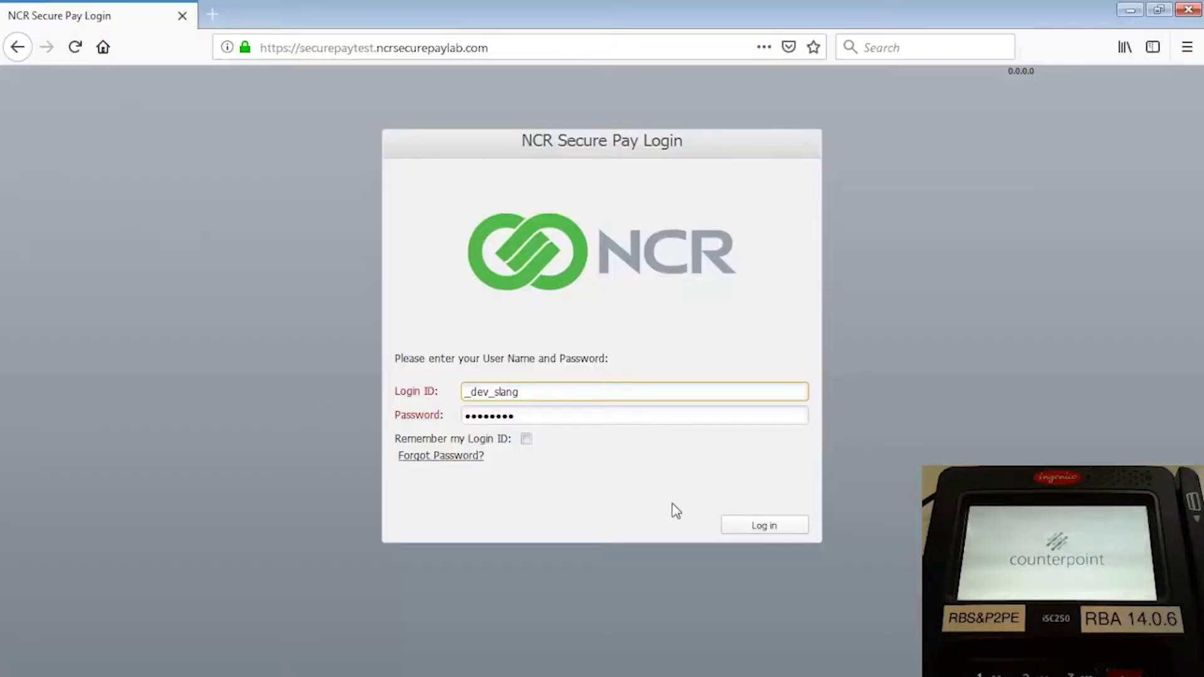
# - Log in to the NCR SecurePay Portal using the pre-filled login ID and password
pyautogui.click(757, 530)
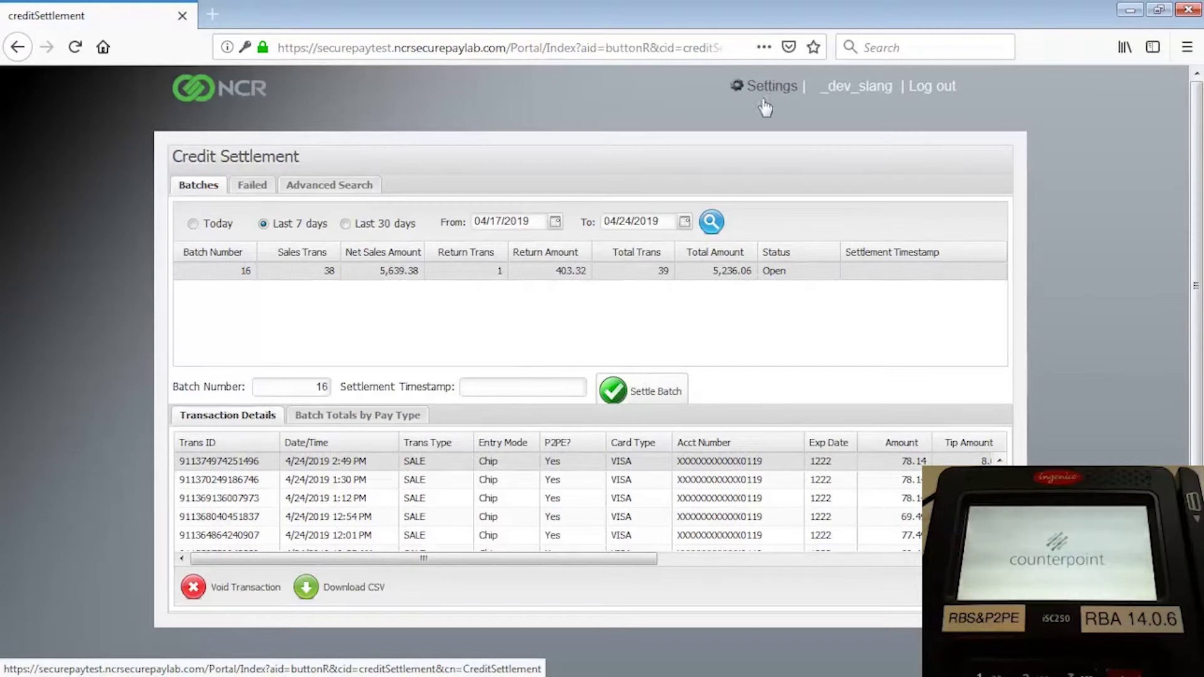
# - In Credit Setup settings, enter tip percentages of 15, 18 and 20
pyautogui.click(711, 220)
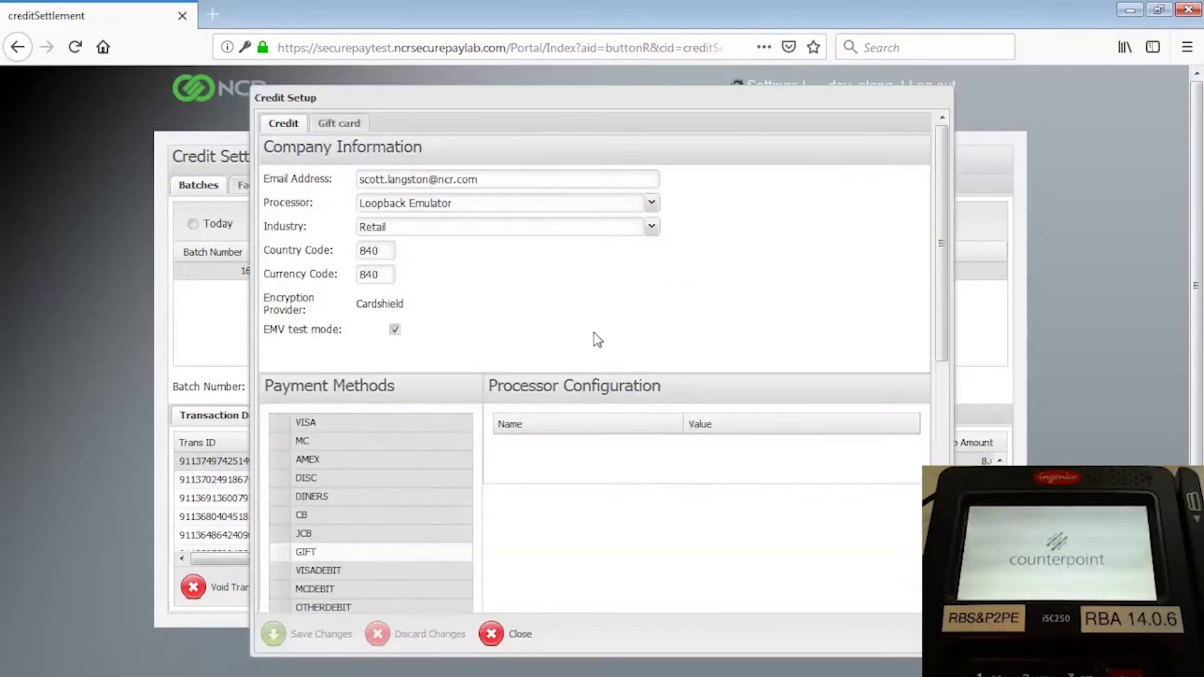
pyautogui.scroll(-12, 496, 513)
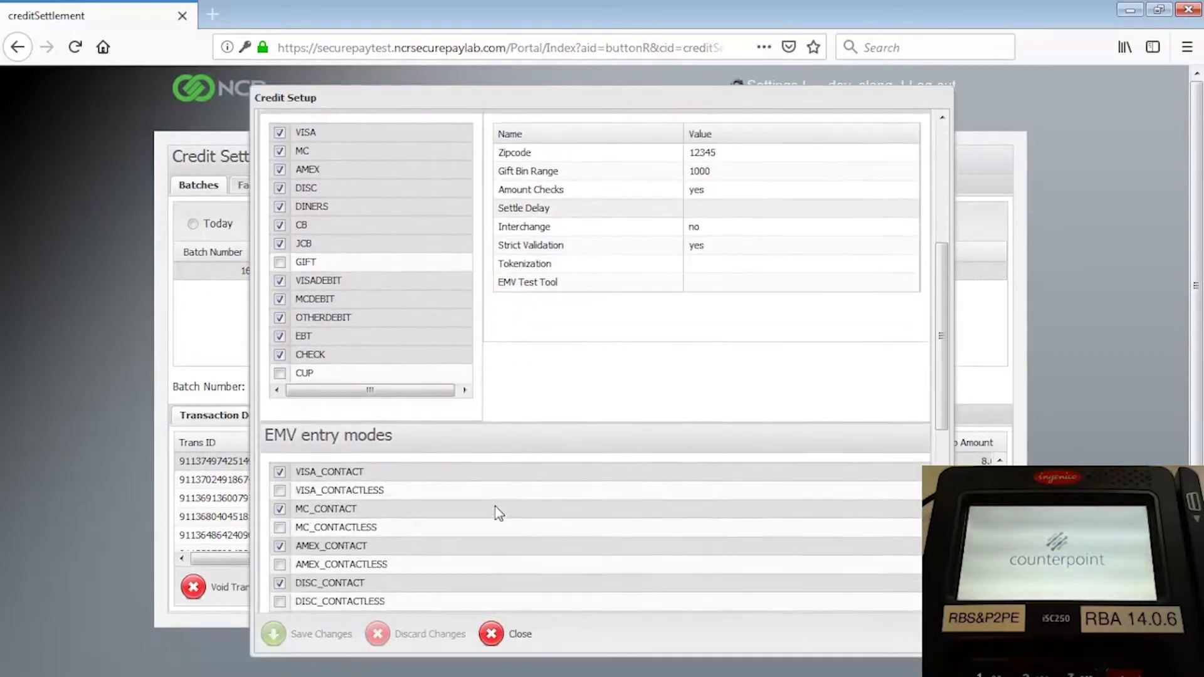
pyautogui.scroll(-1, 498, 514)
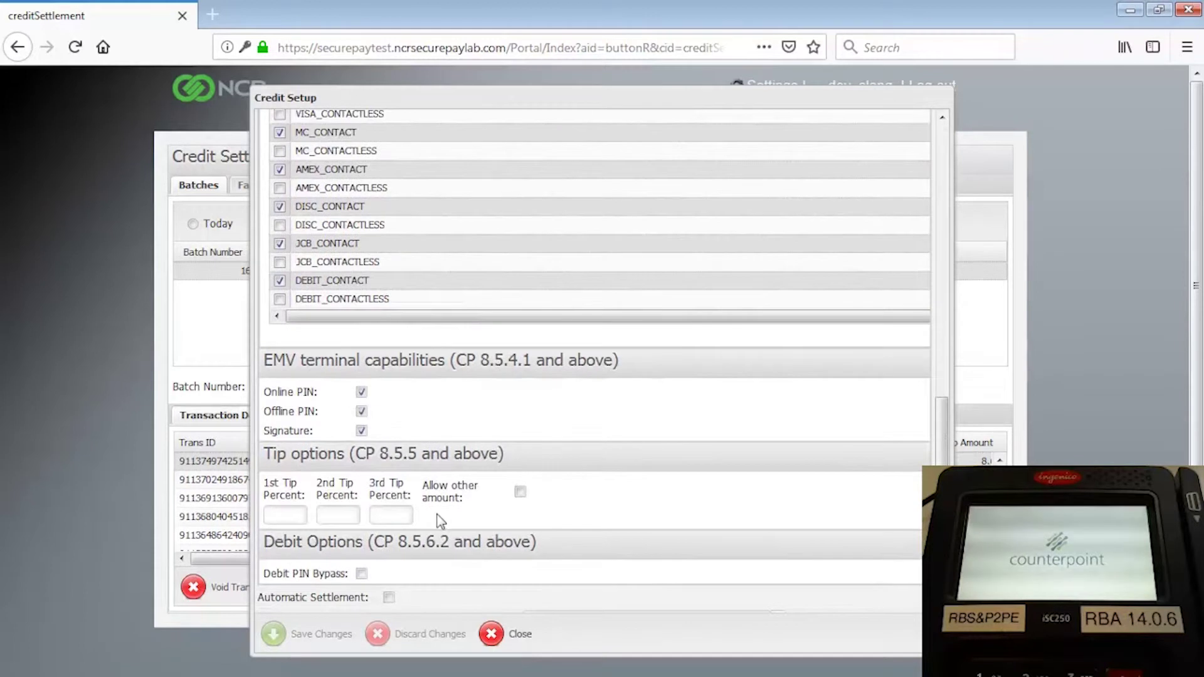
pyautogui.click(287, 515)
pyautogui.write('1')
pyautogui.scroll(1, 287, 517)
pyautogui.write('5')
pyautogui.press('Tab')
pyautogui.write('18')
pyautogui.press('Tab')
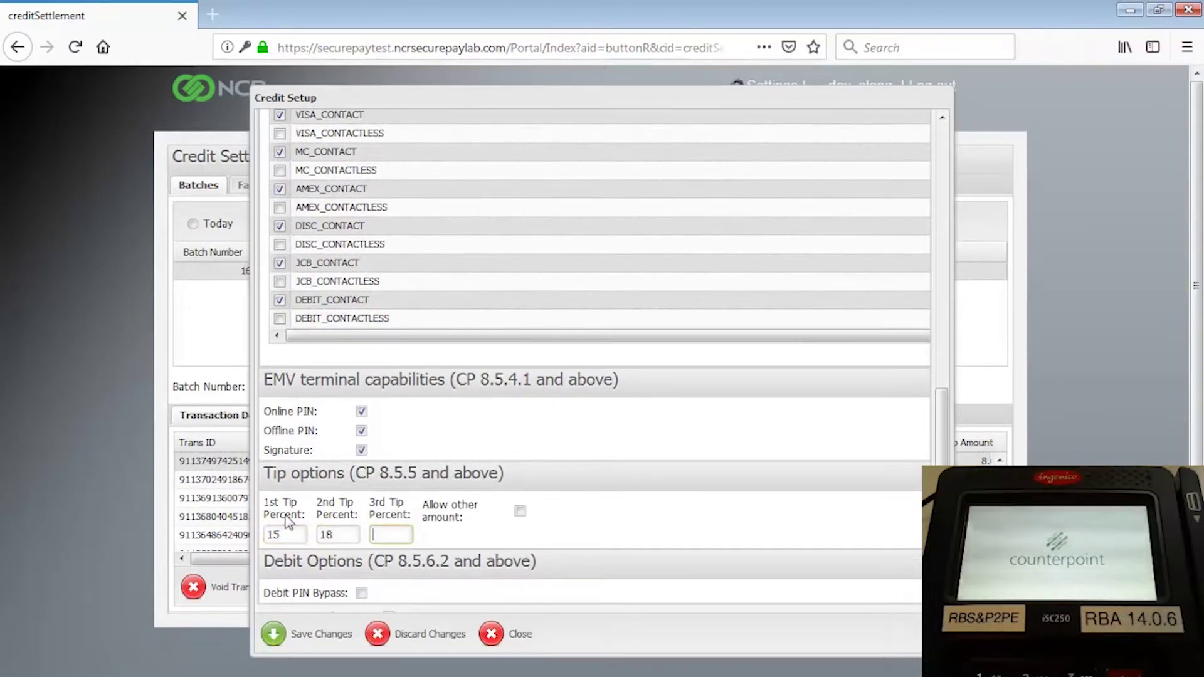
pyautogui.write('20')
pyautogui.press('Tab')
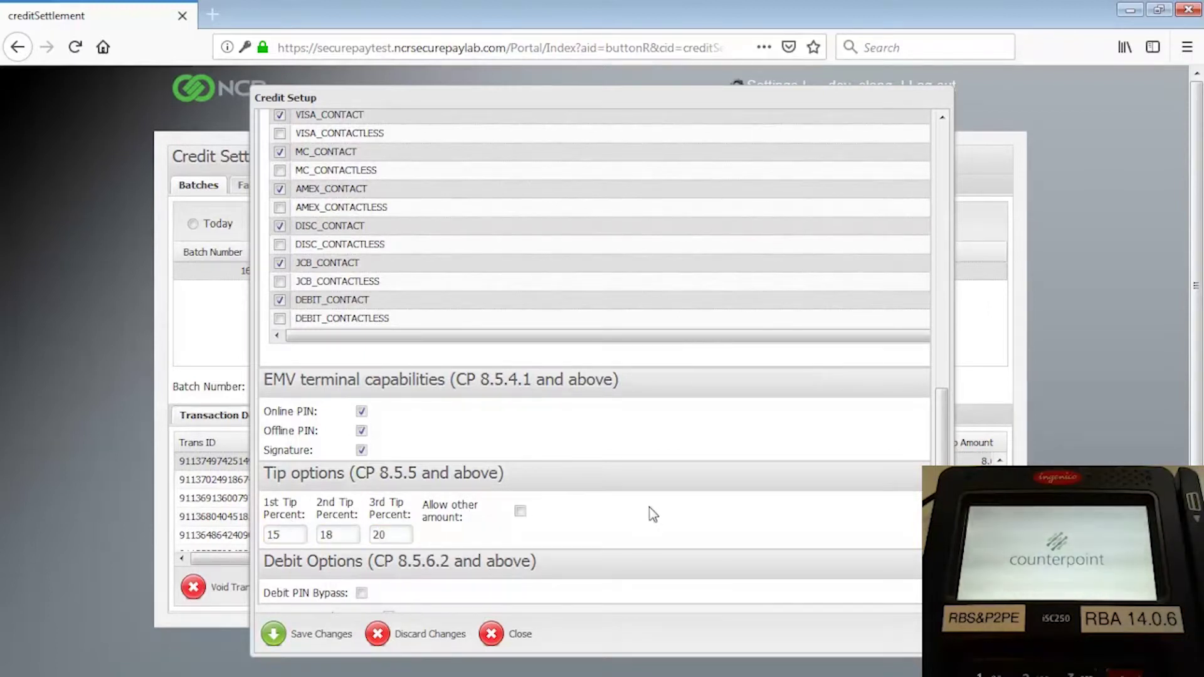
# - Allow customers to enter other tip amounts, save the credit setup, and close it
pyautogui.click(521, 513)
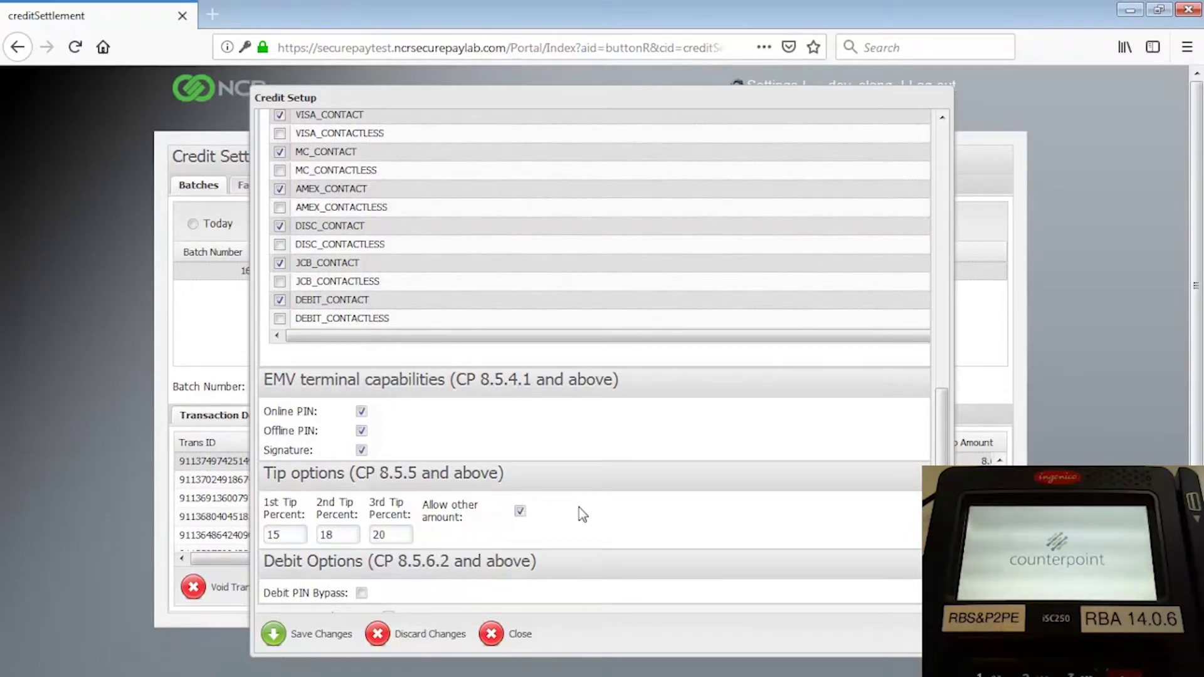
pyautogui.click(347, 632)
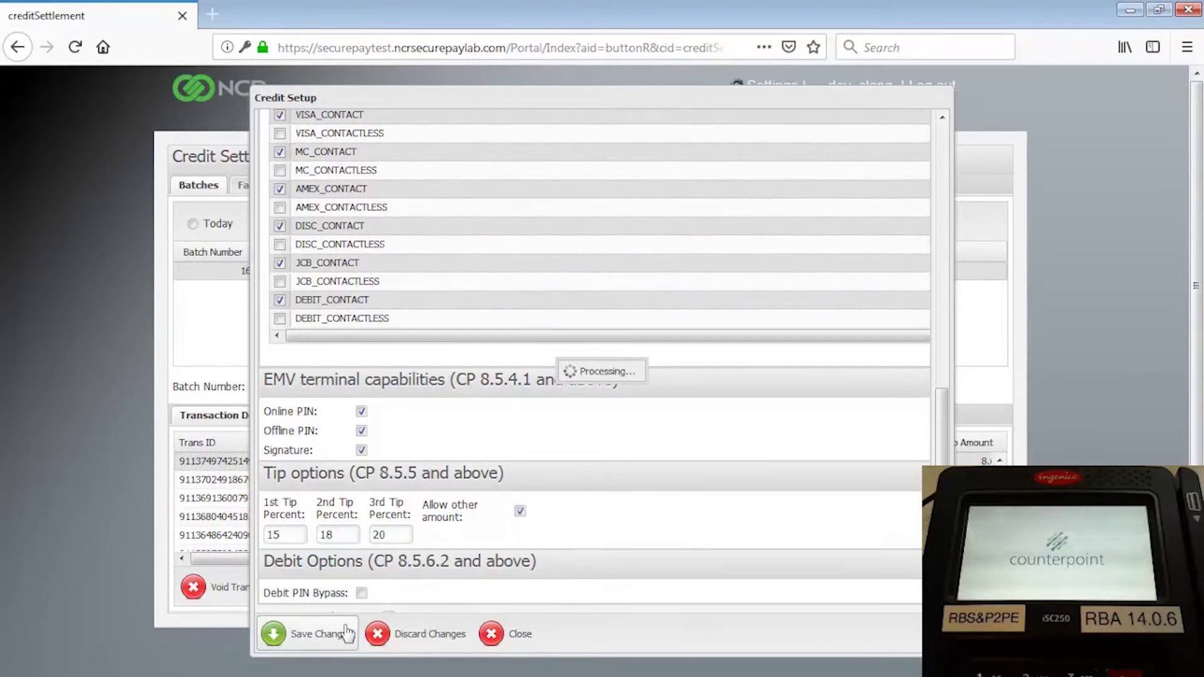
pyautogui.click(496, 634)
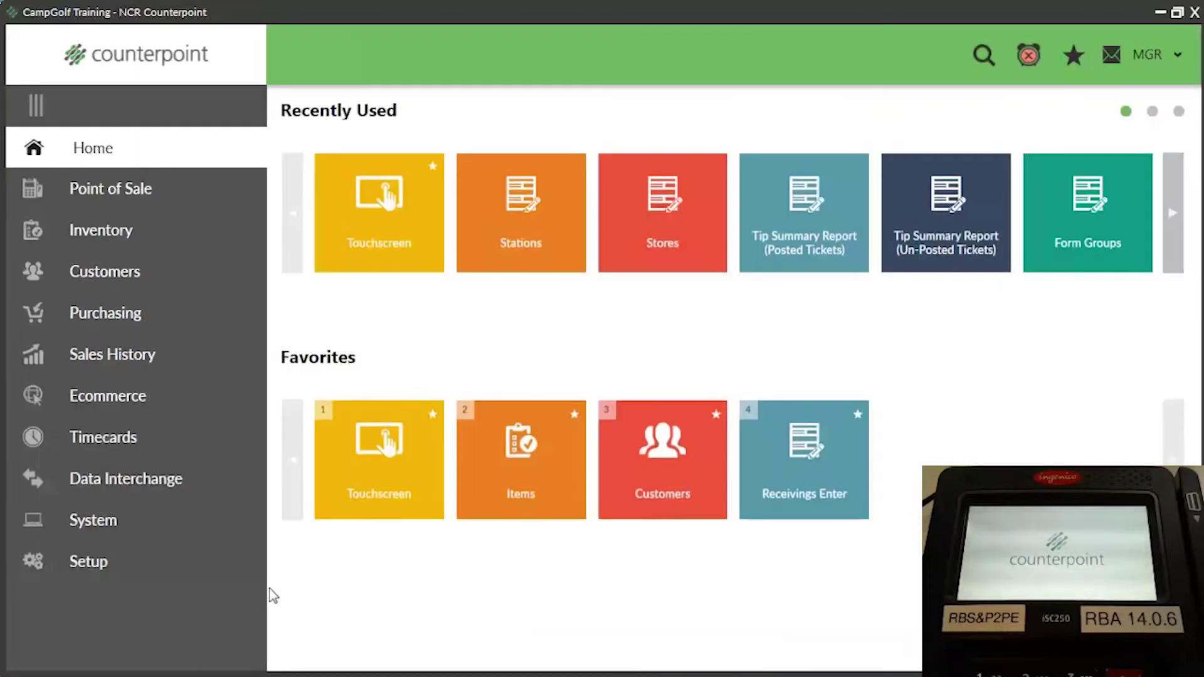
# - Open the Setup menu from the left navigation of Counterpoint's home screen
pyautogui.click(96, 564)
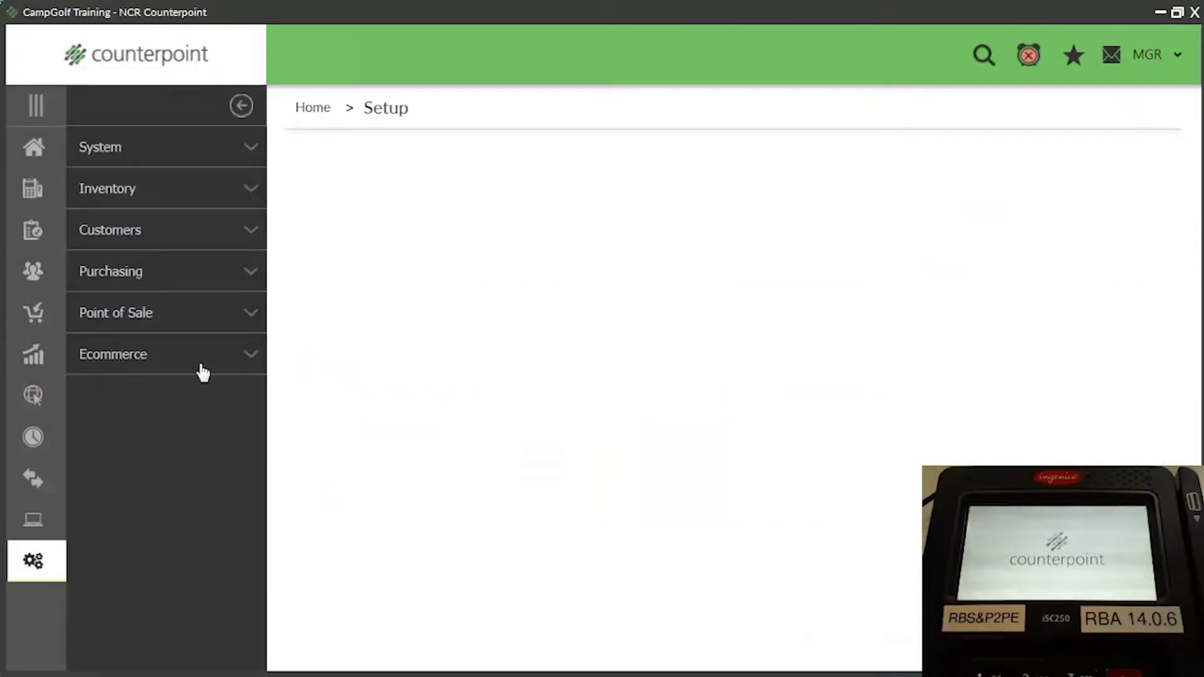
# - Open Point of Sale store setup and load the MAIN store record
pyautogui.click(180, 326)
pyautogui.click(1067, 370)
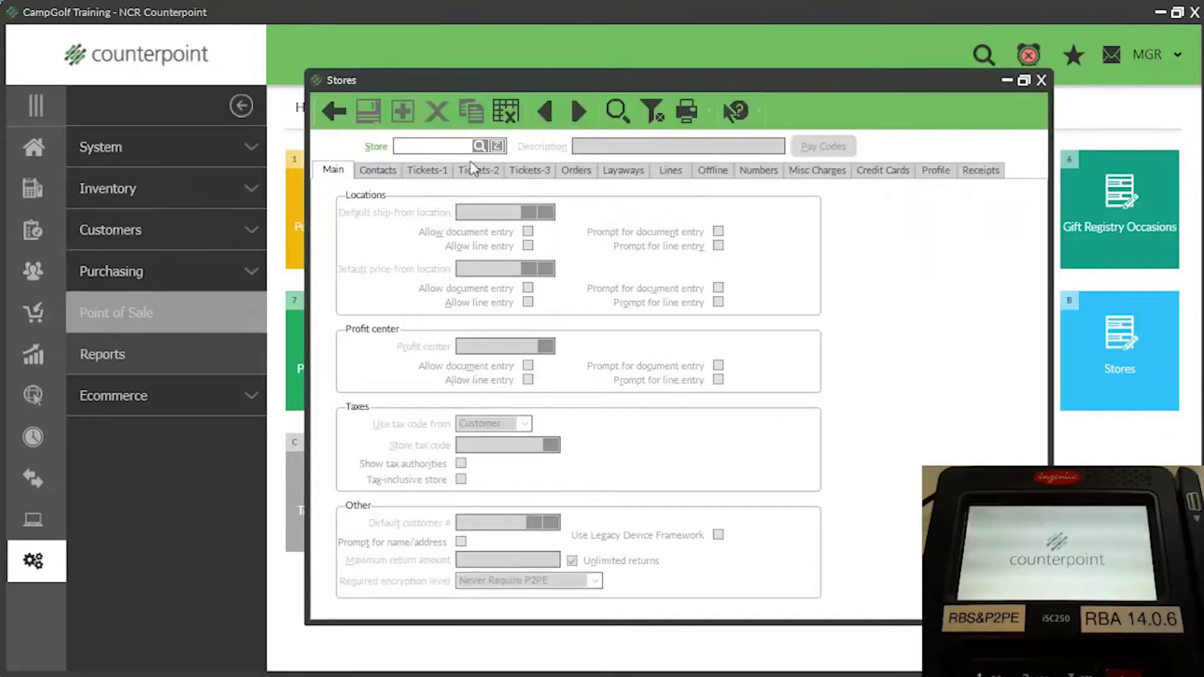
pyautogui.write('MAIN')
pyautogui.press('Return')
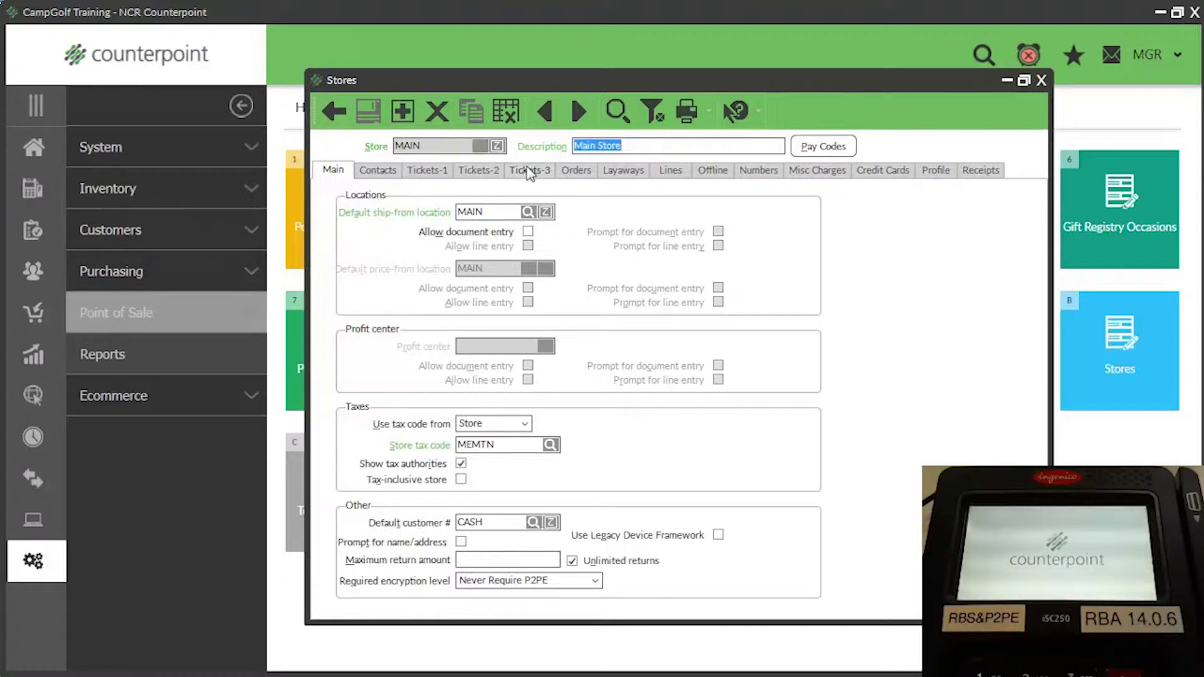
# - Set the MAIN store's tip account to 8610 Gratuity/Tips, save, and close the store setup
pyautogui.click(530, 170)
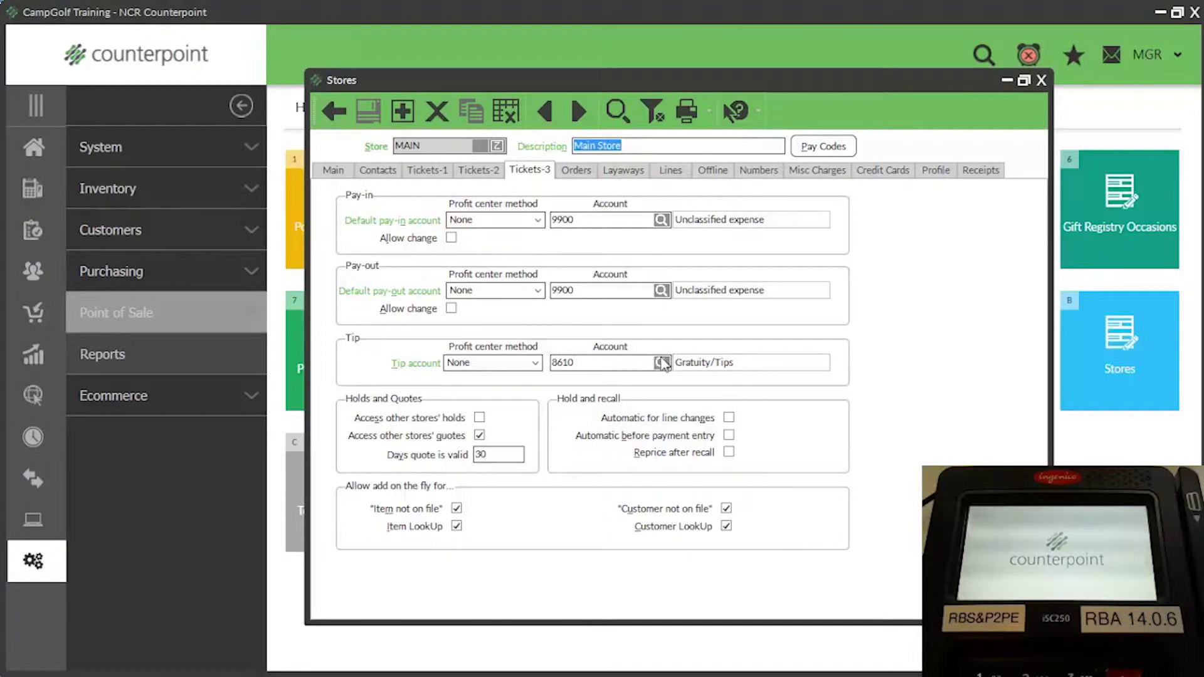
pyautogui.click(661, 362)
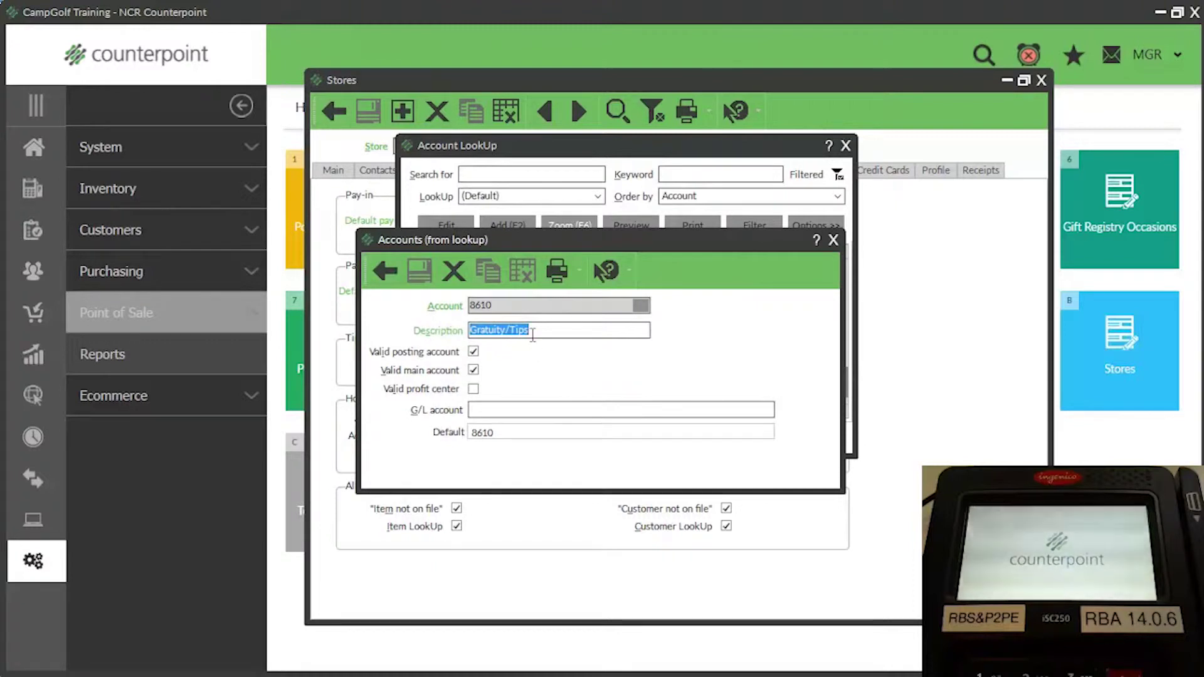
pyautogui.click(834, 241)
pyautogui.press('Return')
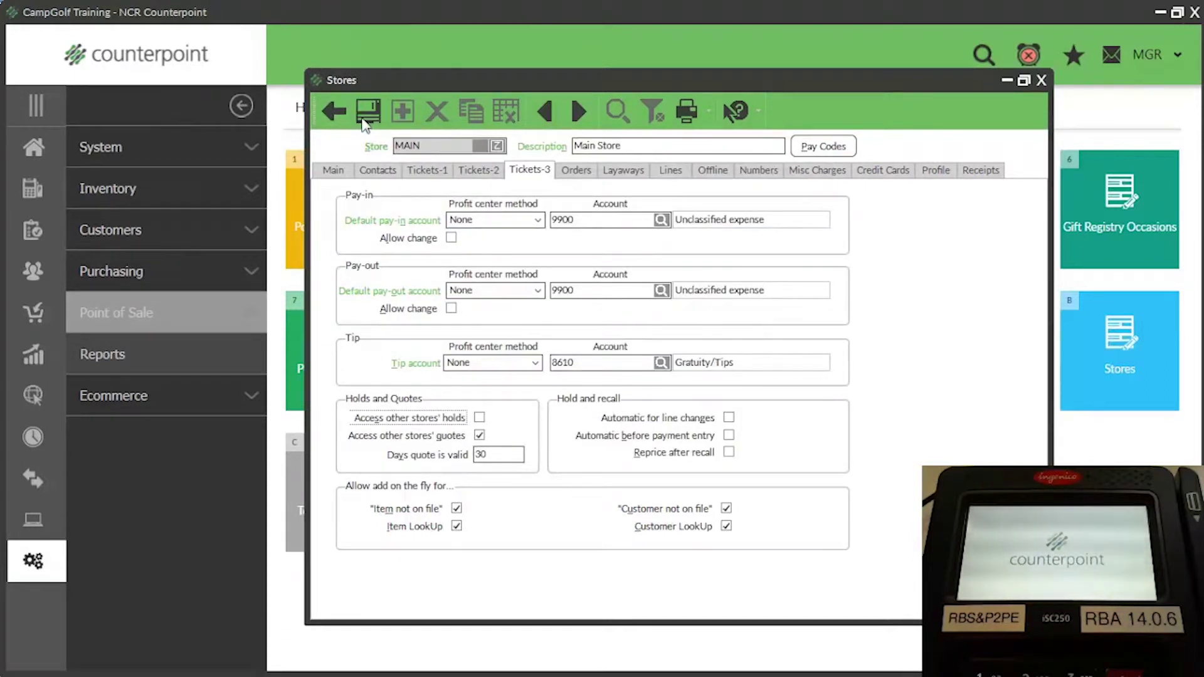
pyautogui.click(367, 114)
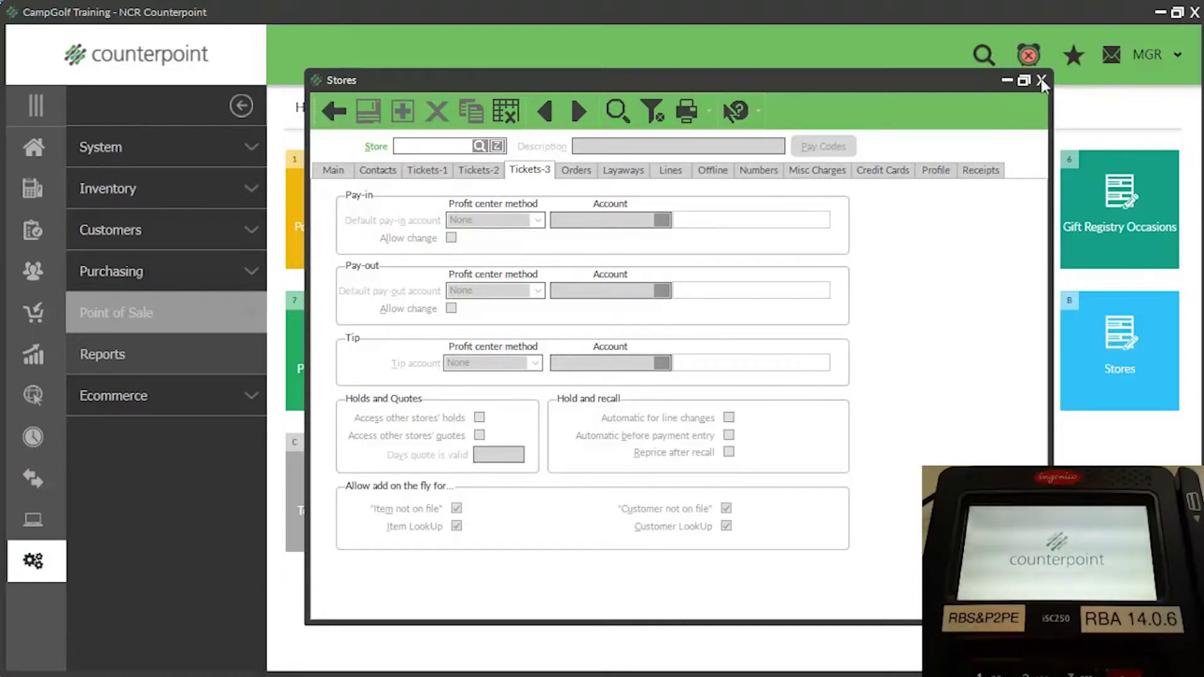
pyautogui.click(1042, 82)
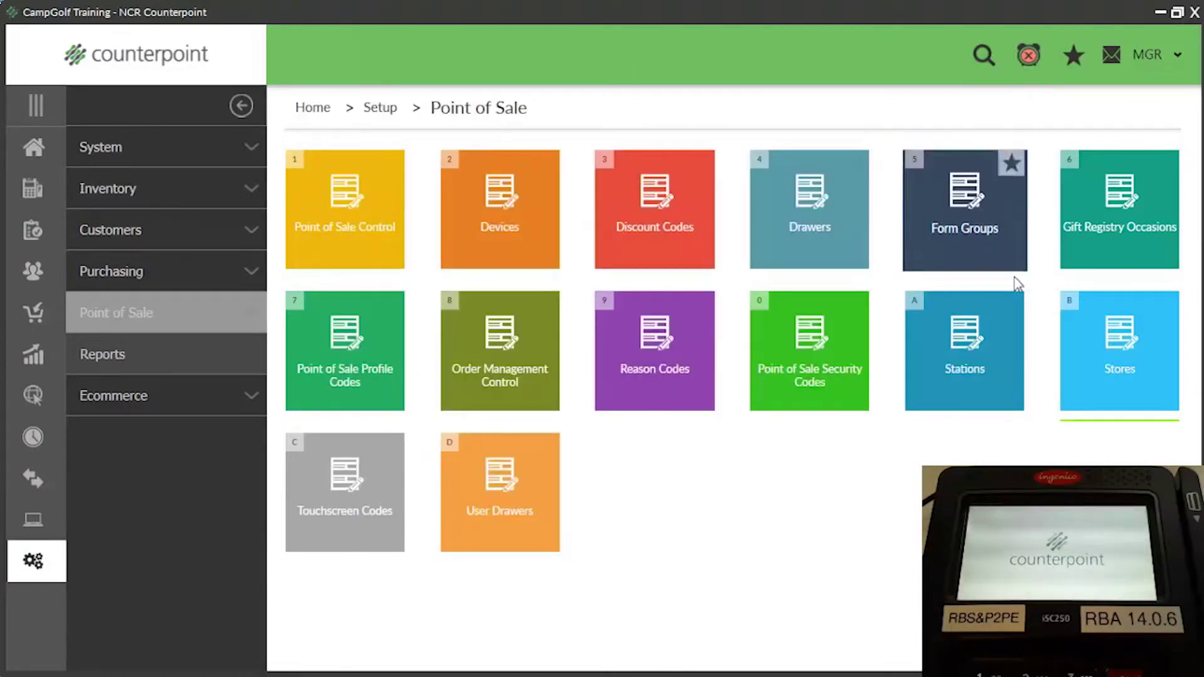
# - Open station setup and load station 1 of the MAIN store
pyautogui.click(965, 387)
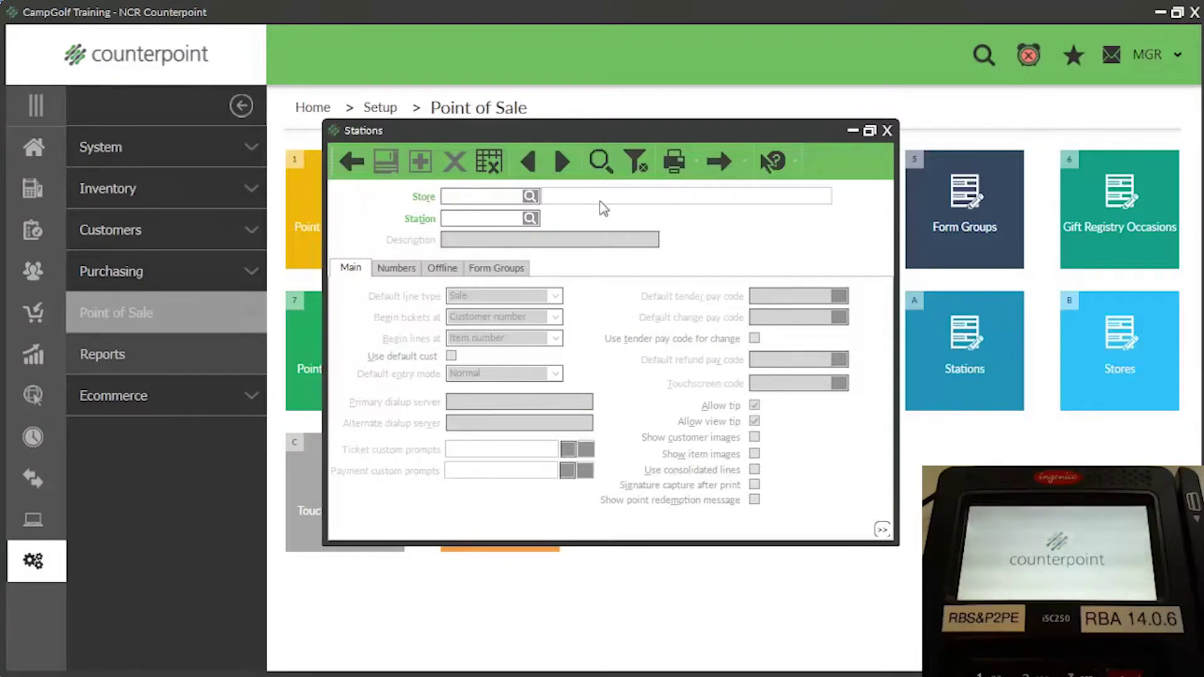
pyautogui.write('MAIN')
pyautogui.press('Tab')
pyautogui.write('1')
pyautogui.press('Tab')
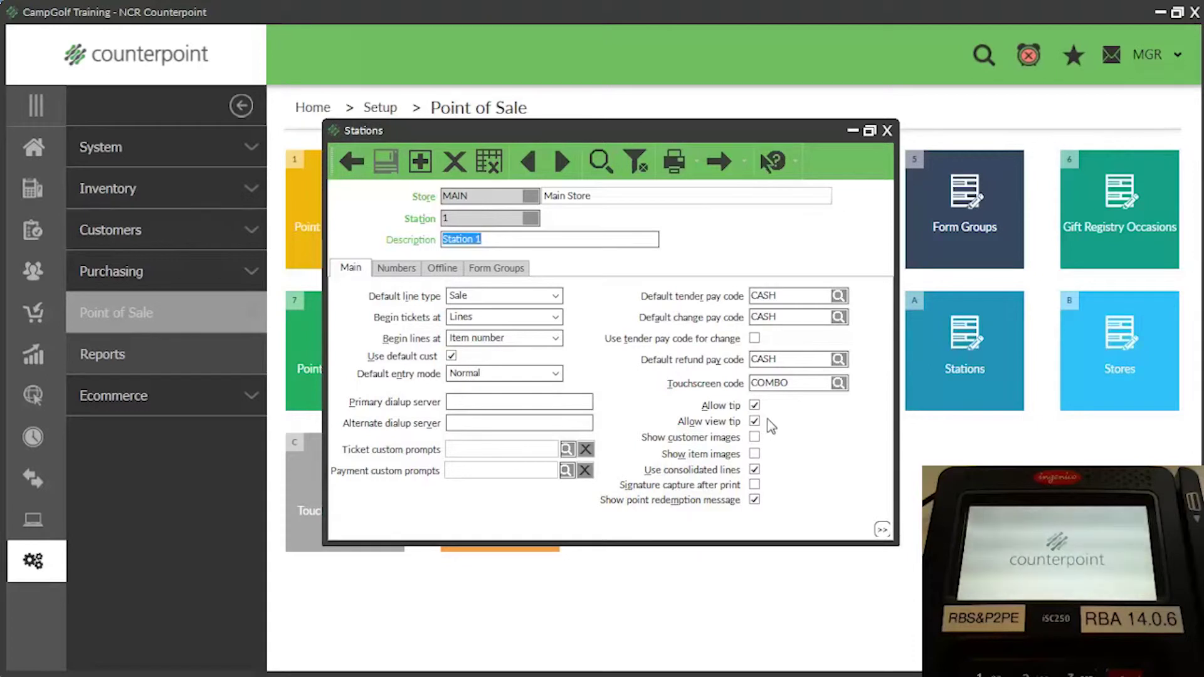
# - Keep Allow tip and Allow view tip checked, save station 1, and close station setup
pyautogui.click(755, 421)
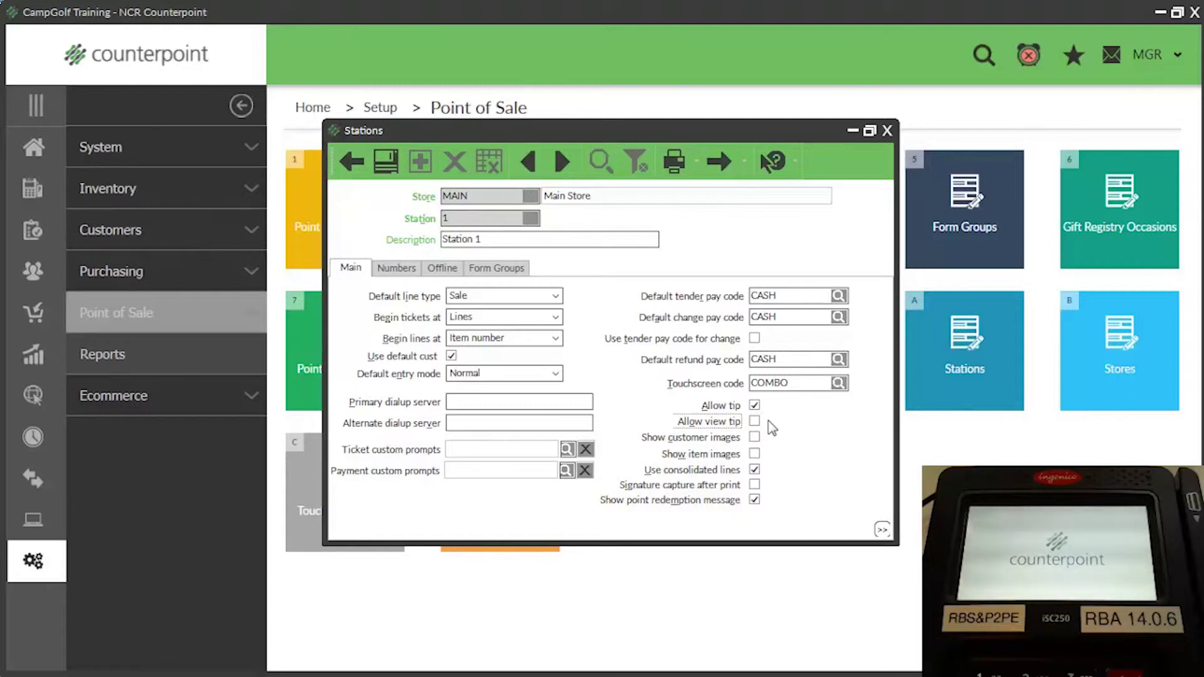
pyautogui.click(755, 421)
pyautogui.click(754, 406)
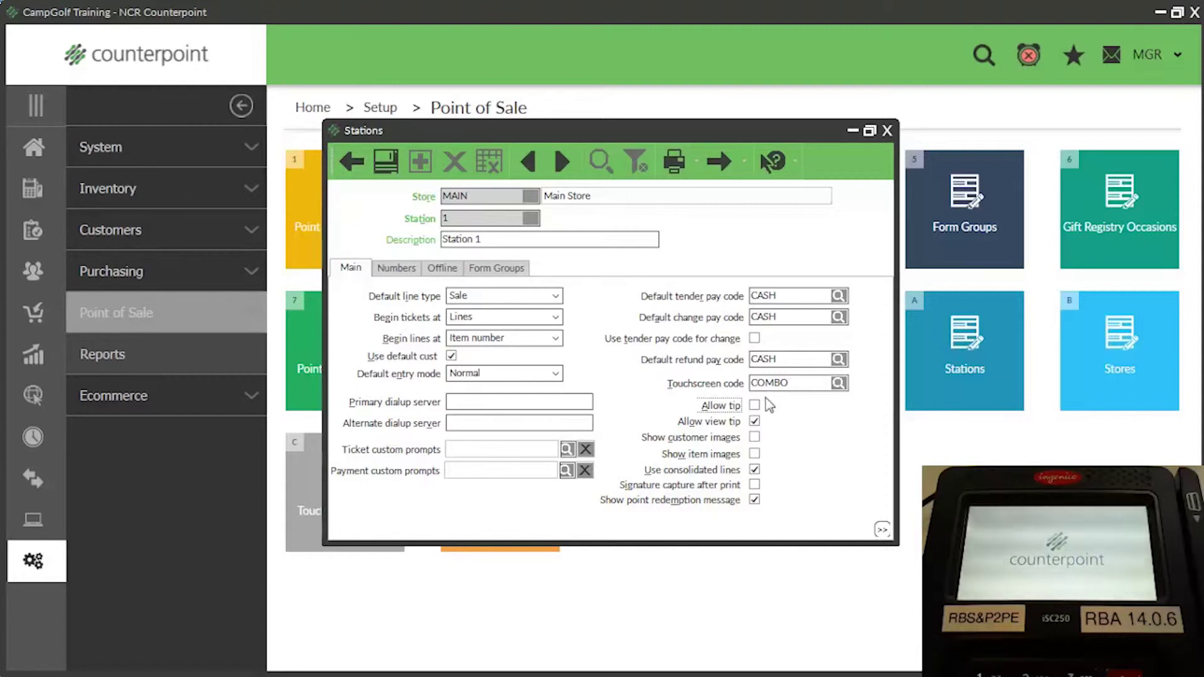
pyautogui.click(755, 405)
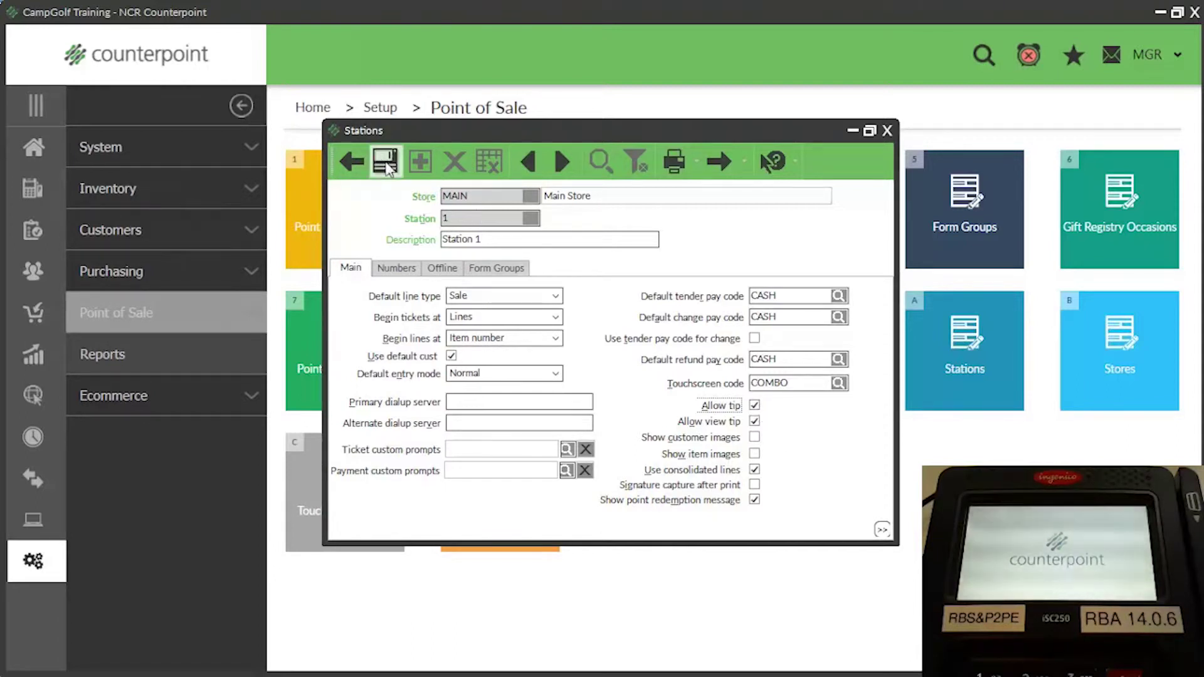
pyautogui.click(382, 159)
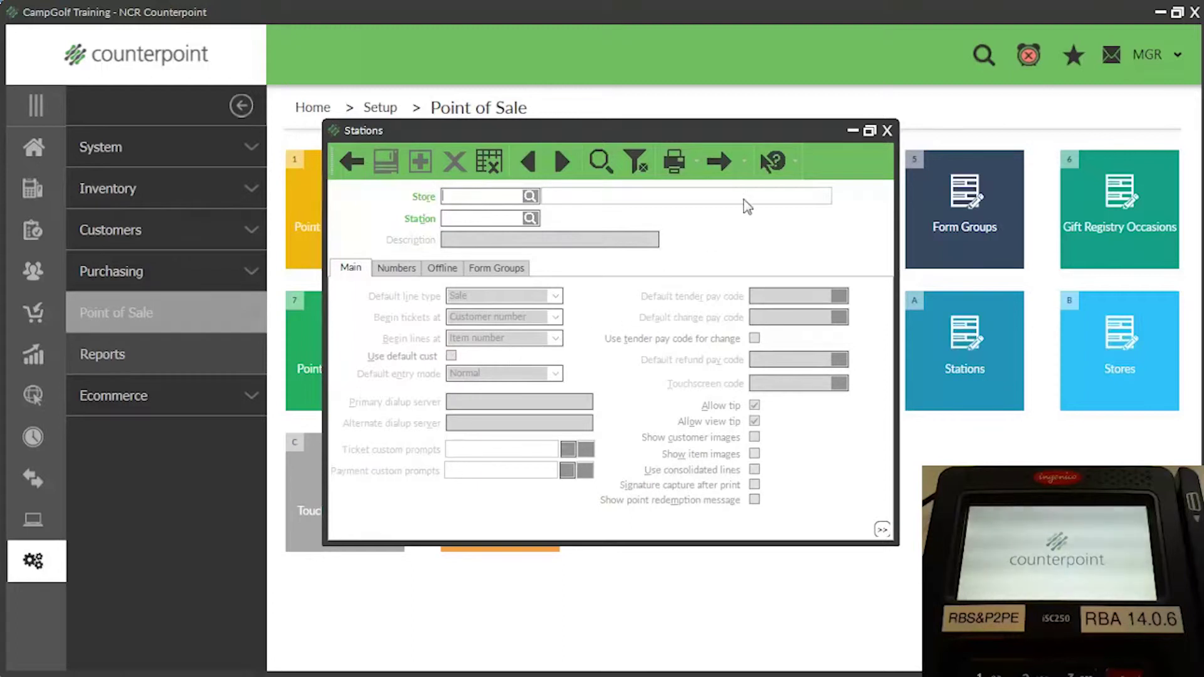
pyautogui.click(887, 131)
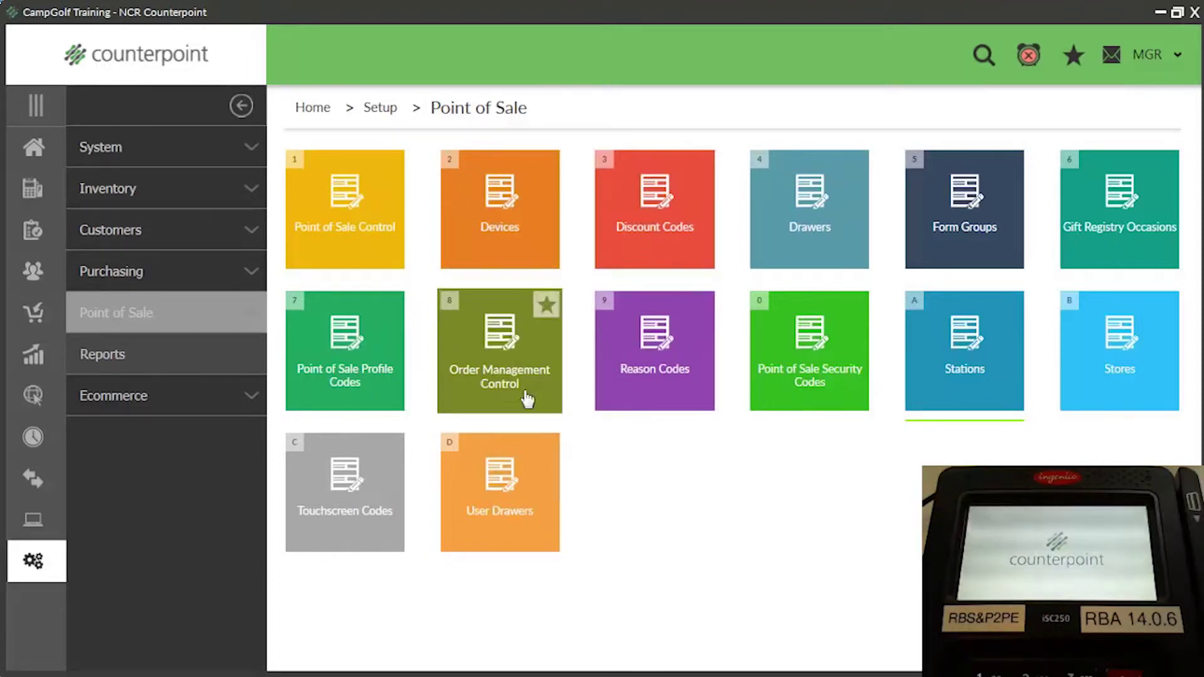
# - Log into Touchscreen Ticket Entry as MGR for Main Store, Station 1, Drawer 1
pyautogui.click(34, 195)
pyautogui.click(126, 154)
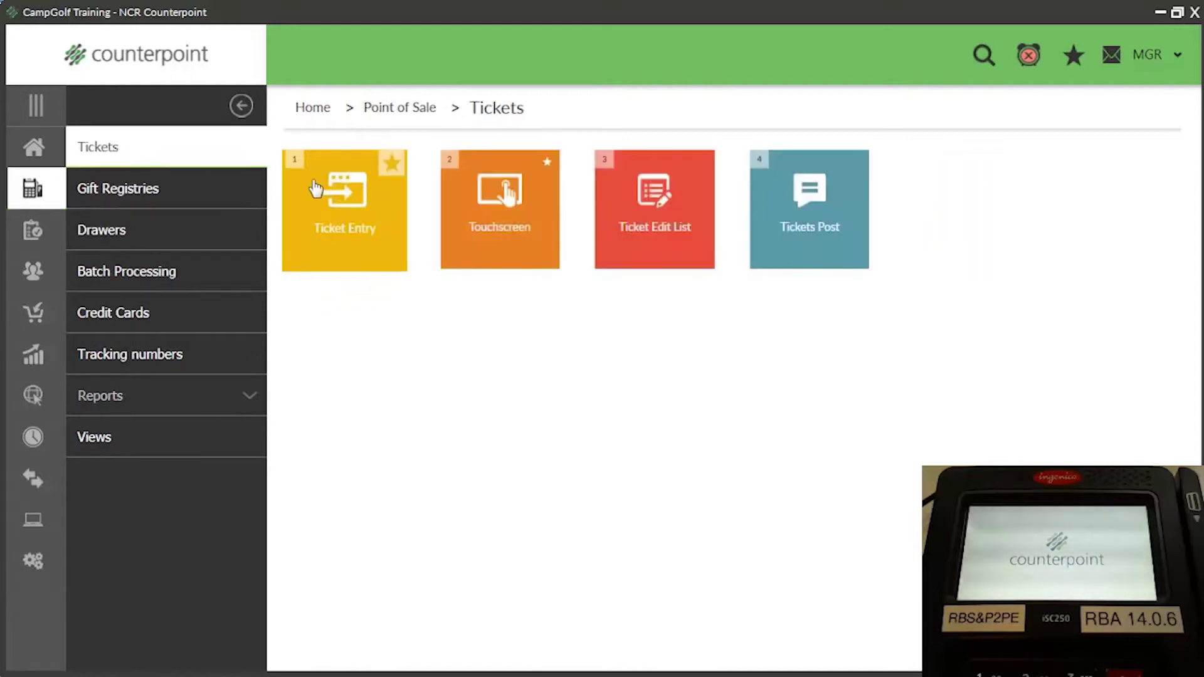
pyautogui.click(474, 235)
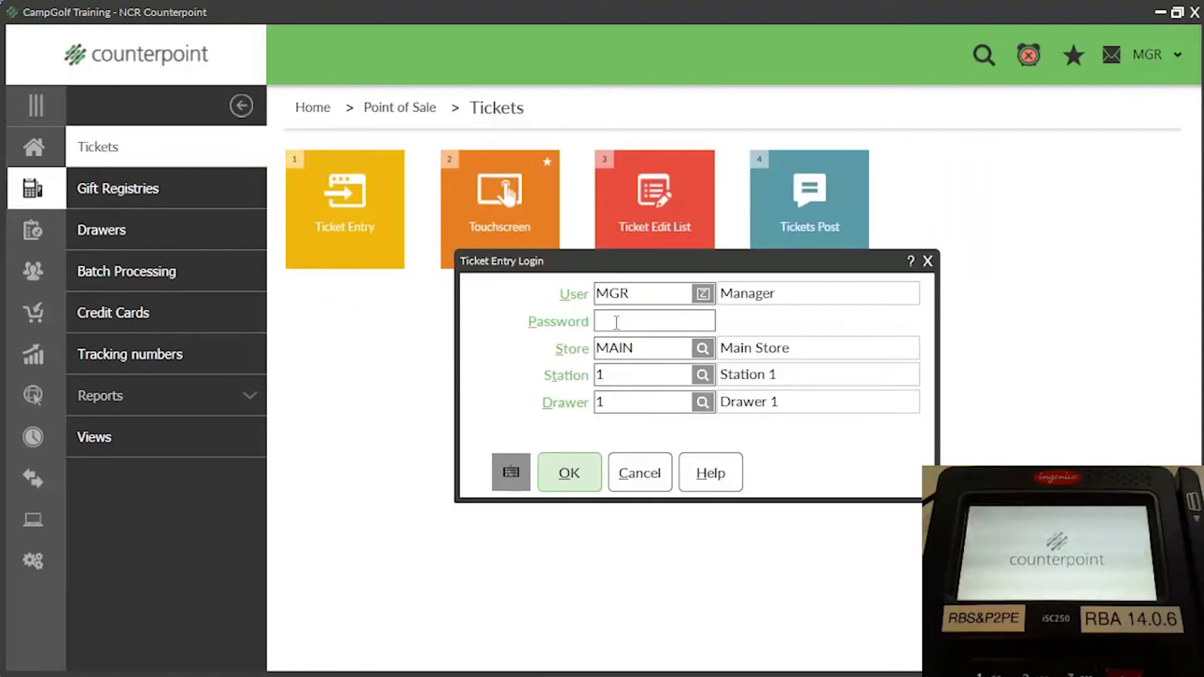
pyautogui.write('••••')
pyautogui.press('Tab')
pyautogui.press('Tab')
pyautogui.press('Tab')
pyautogui.press('Tab')
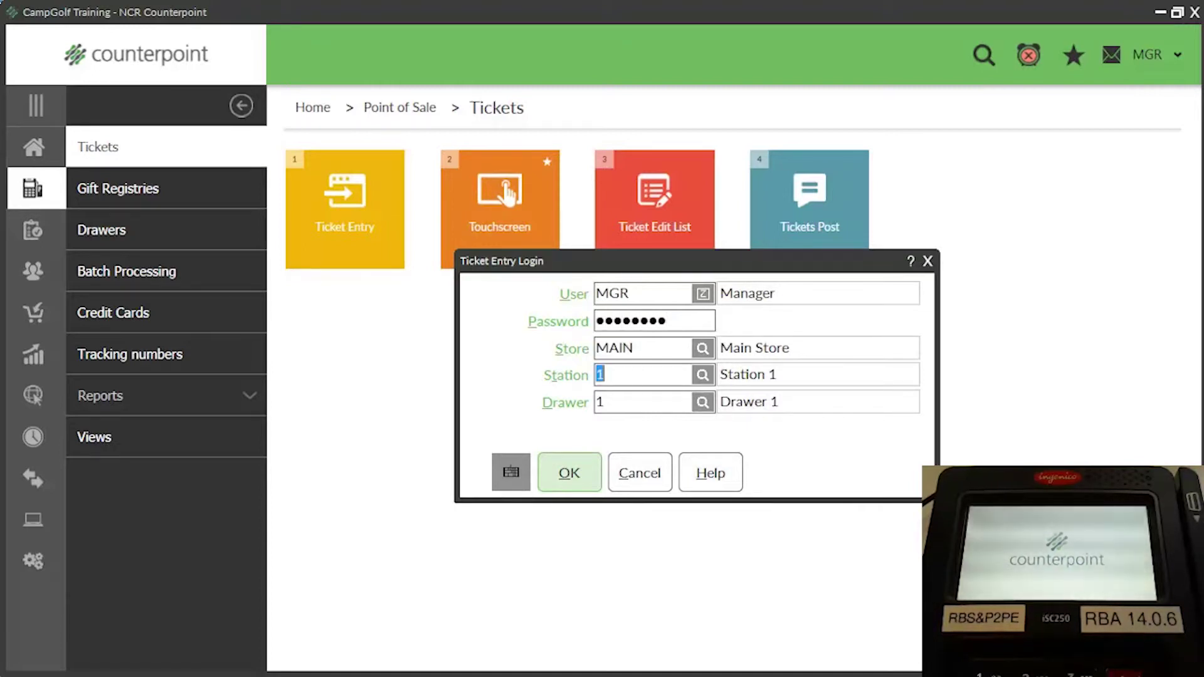
pyautogui.press('Return')
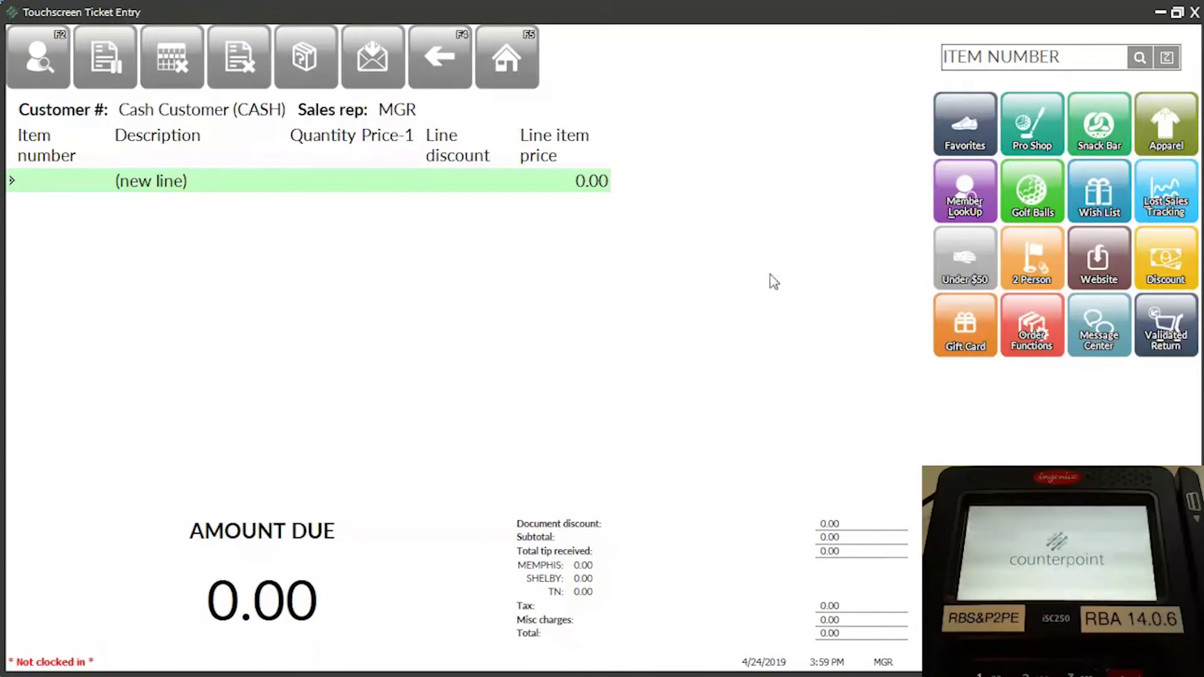
# - Sell the 2 Person package and pay 69.49 by VISA with an 8.65 tip, totalling 78.14
pyautogui.click(1034, 266)
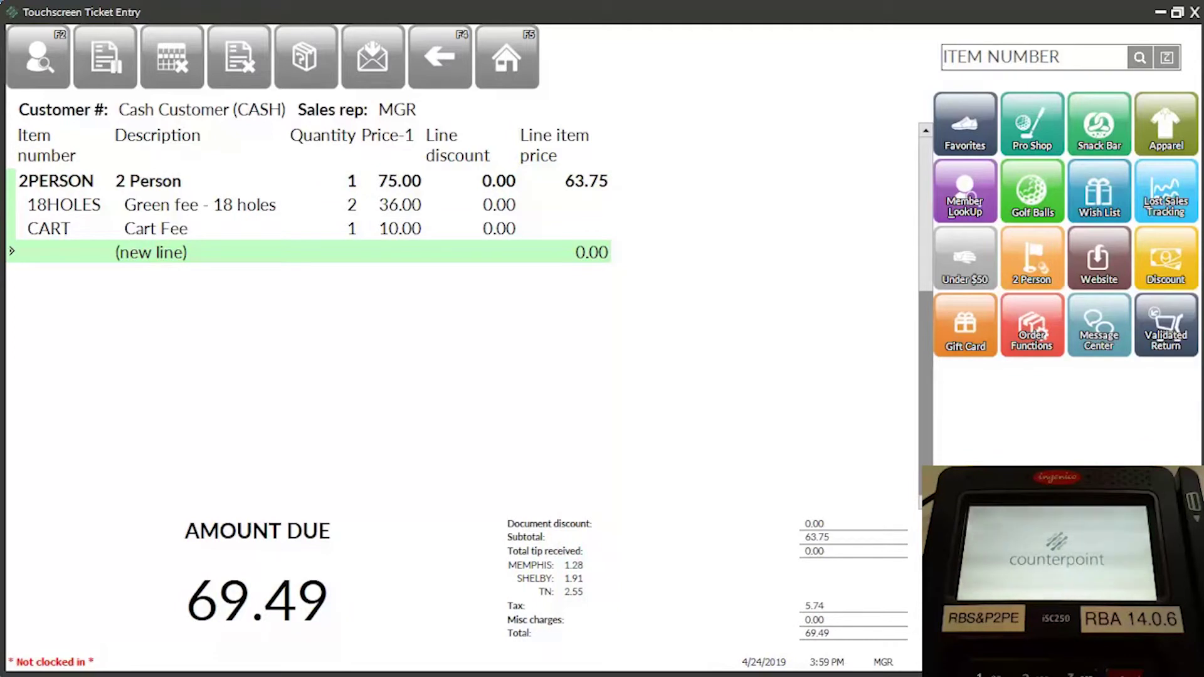
pyautogui.press('F10')
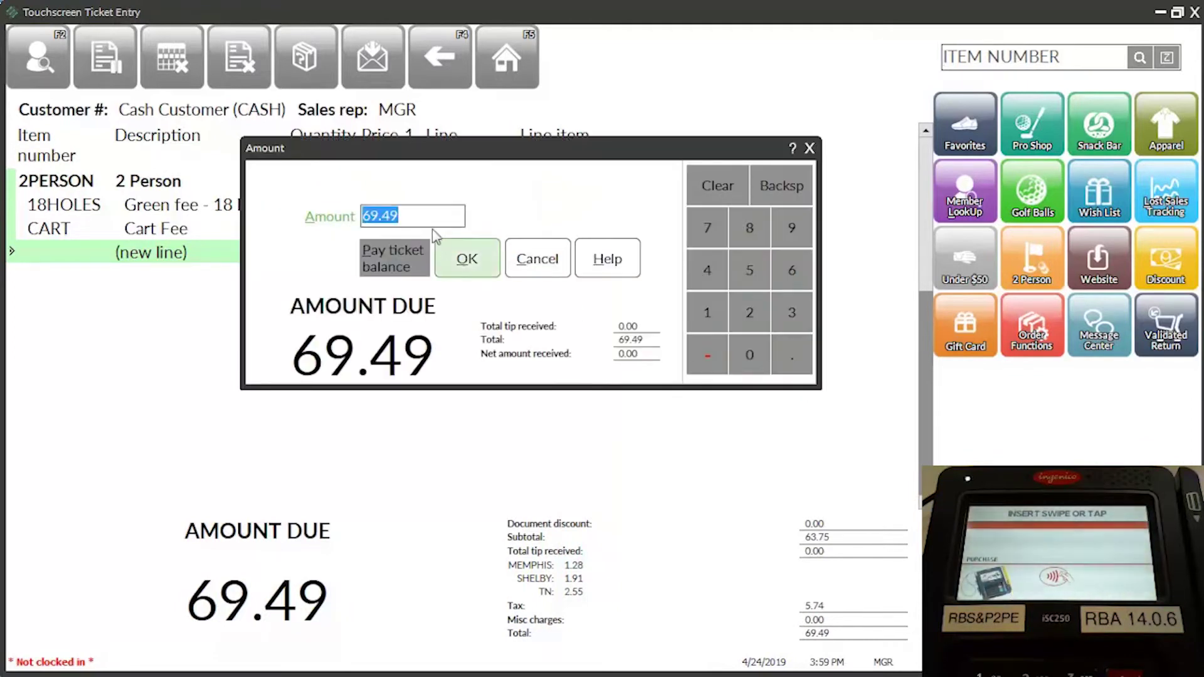
pyautogui.click(466, 256)
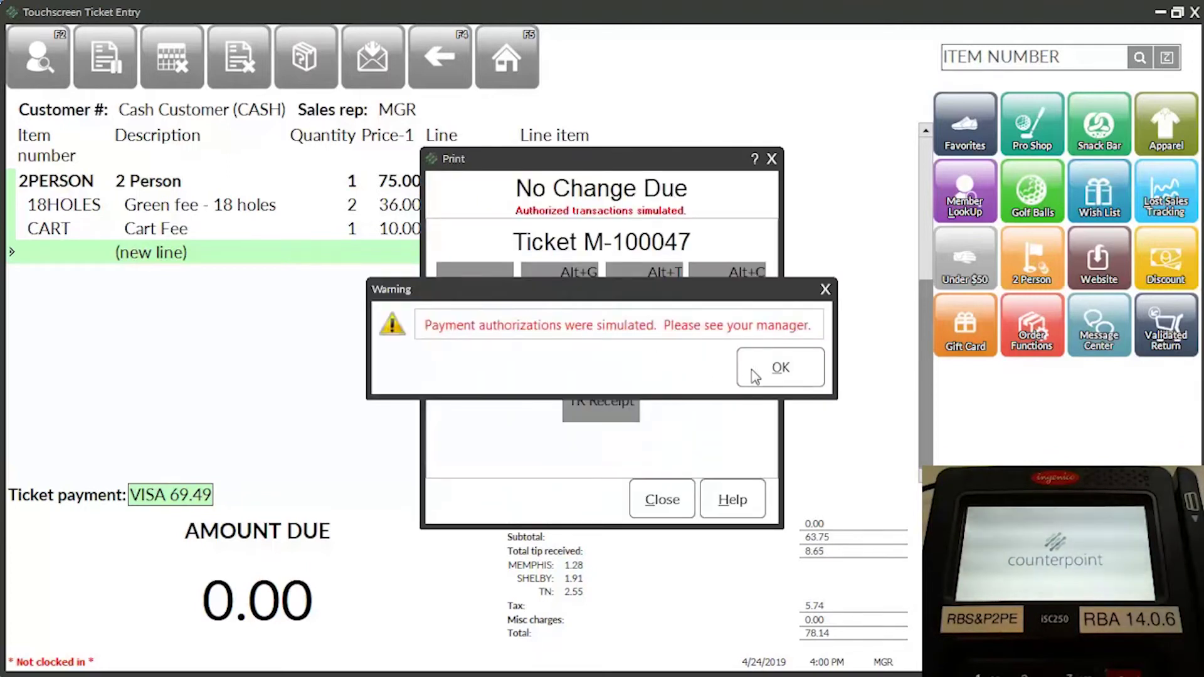
pyautogui.click(766, 369)
# - Print the Receipt1.rdlc ticket receipt for M-100047, close the preview, and start a fresh ticket
pyautogui.click(638, 314)
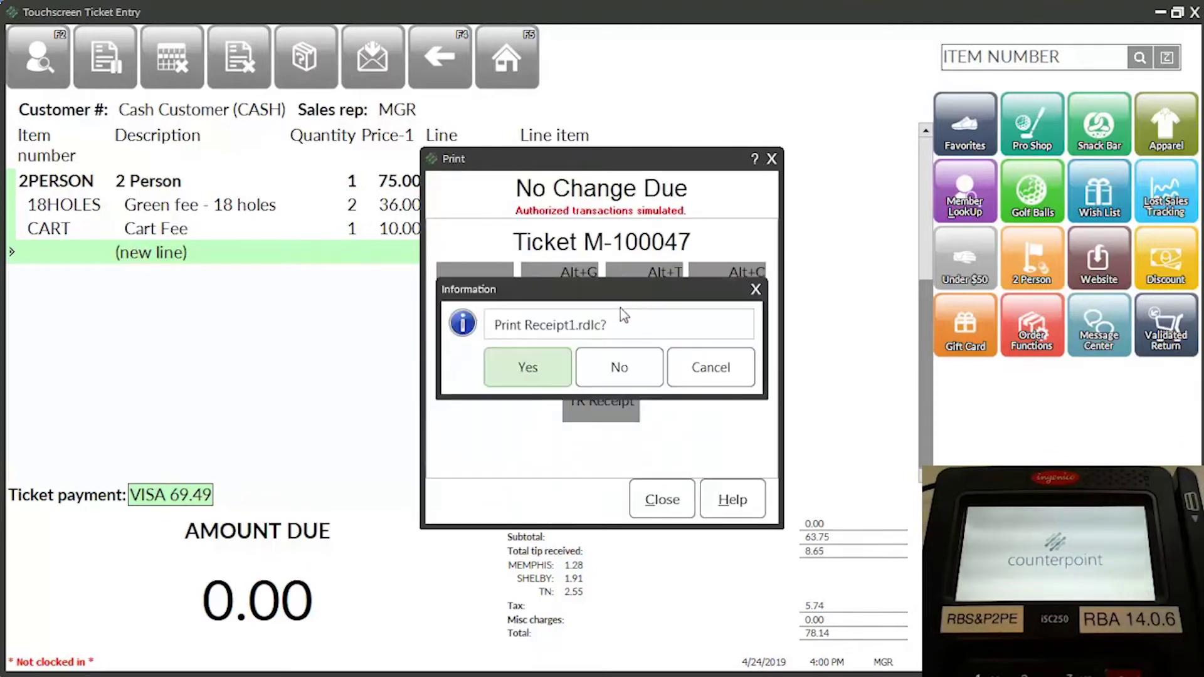
pyautogui.click(541, 370)
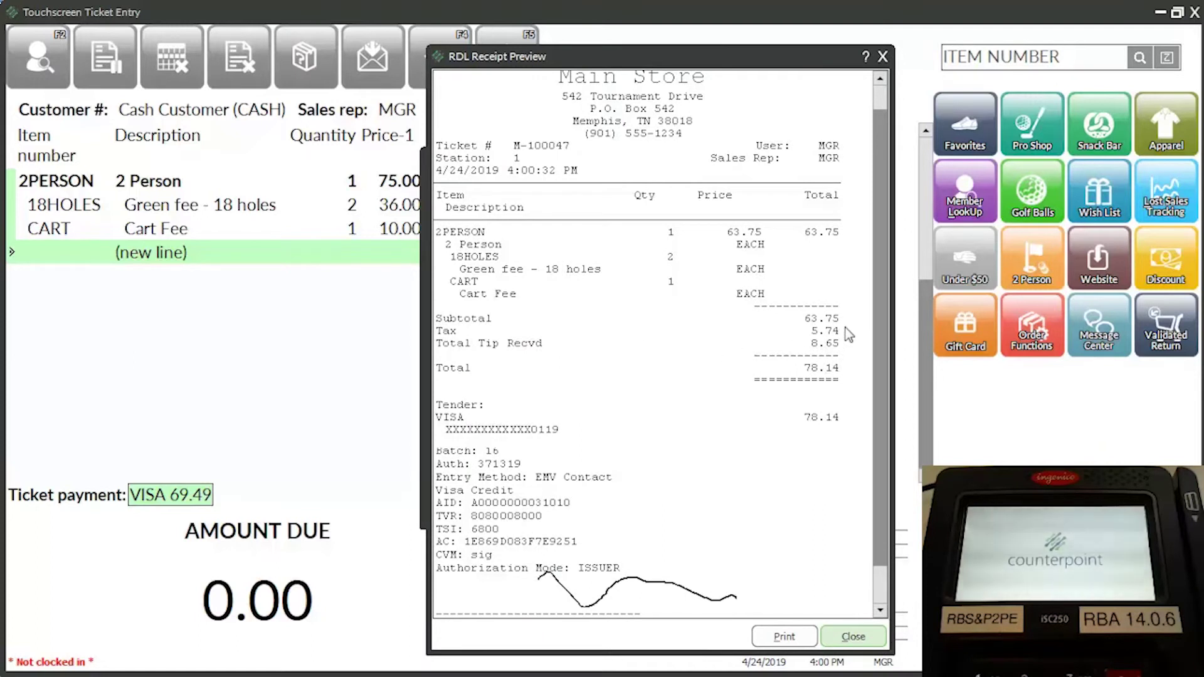
pyautogui.click(883, 57)
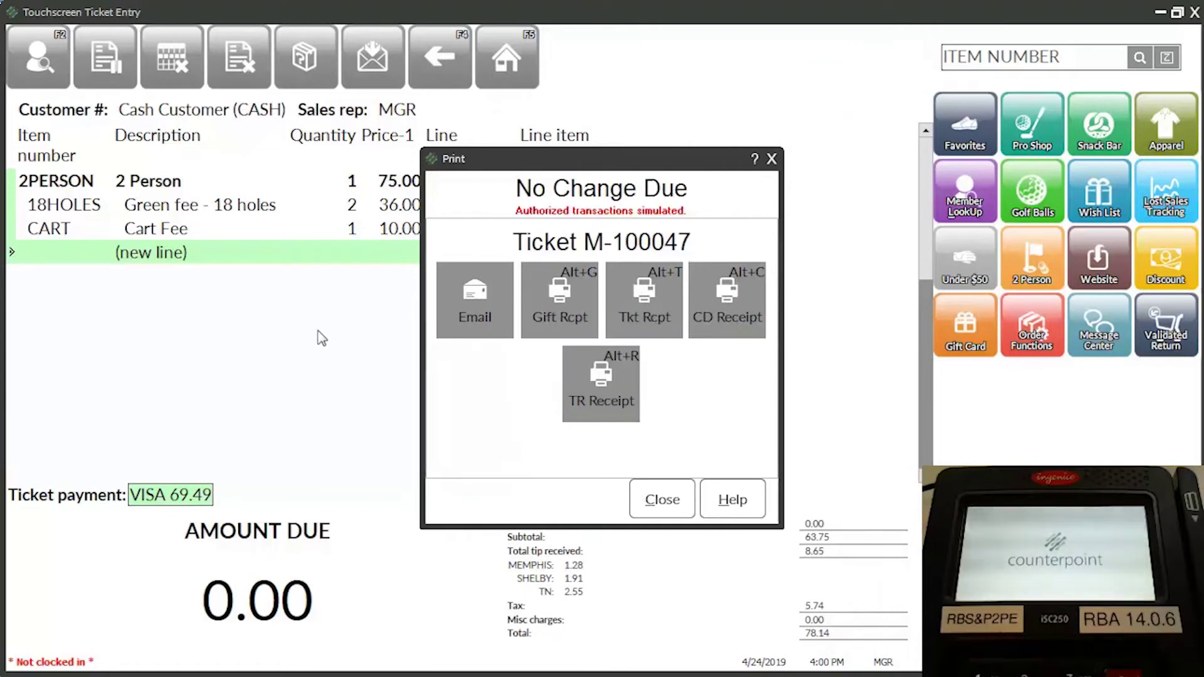
pyautogui.click(660, 501)
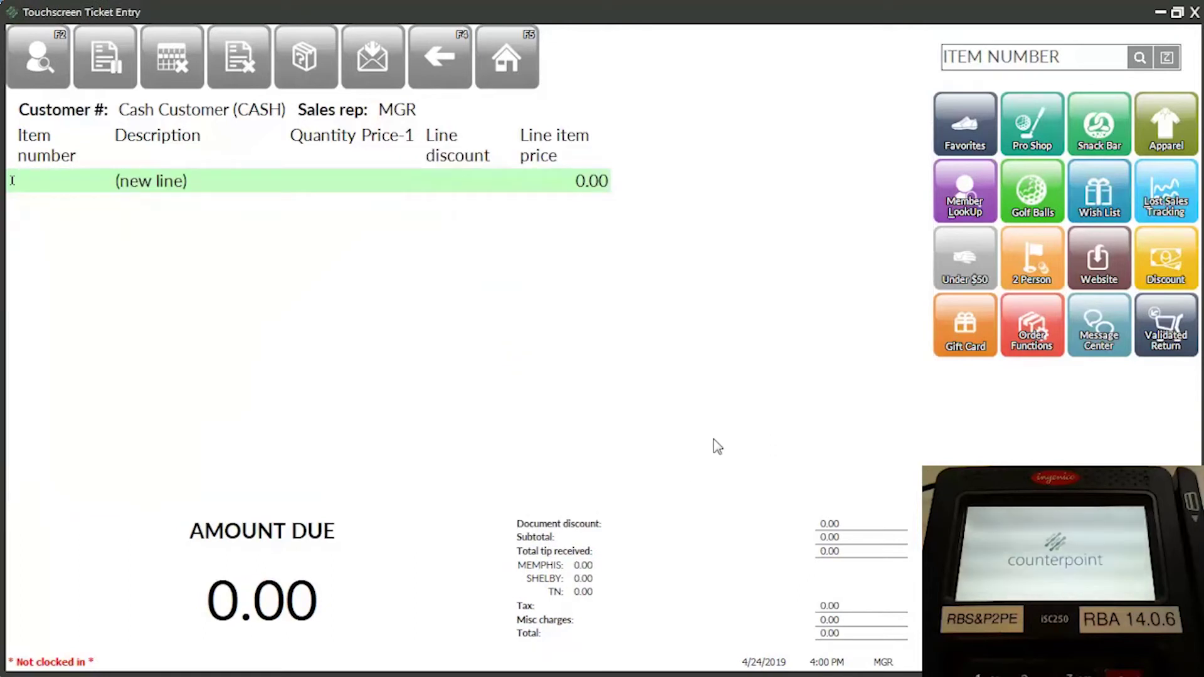
# - Preview the Tip Summary Report (Un-Posted Tickets) for 4/24/2019, showing MGR tips of 82.50, then close it
pyautogui.click(1194, 13)
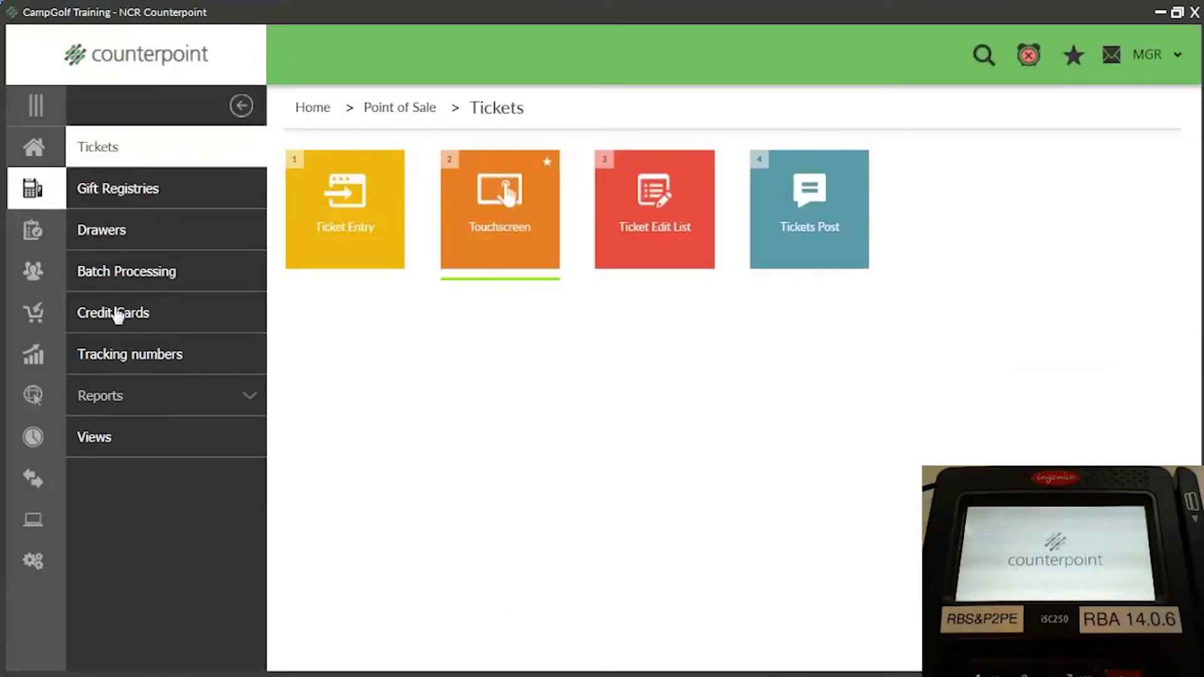
pyautogui.click(106, 395)
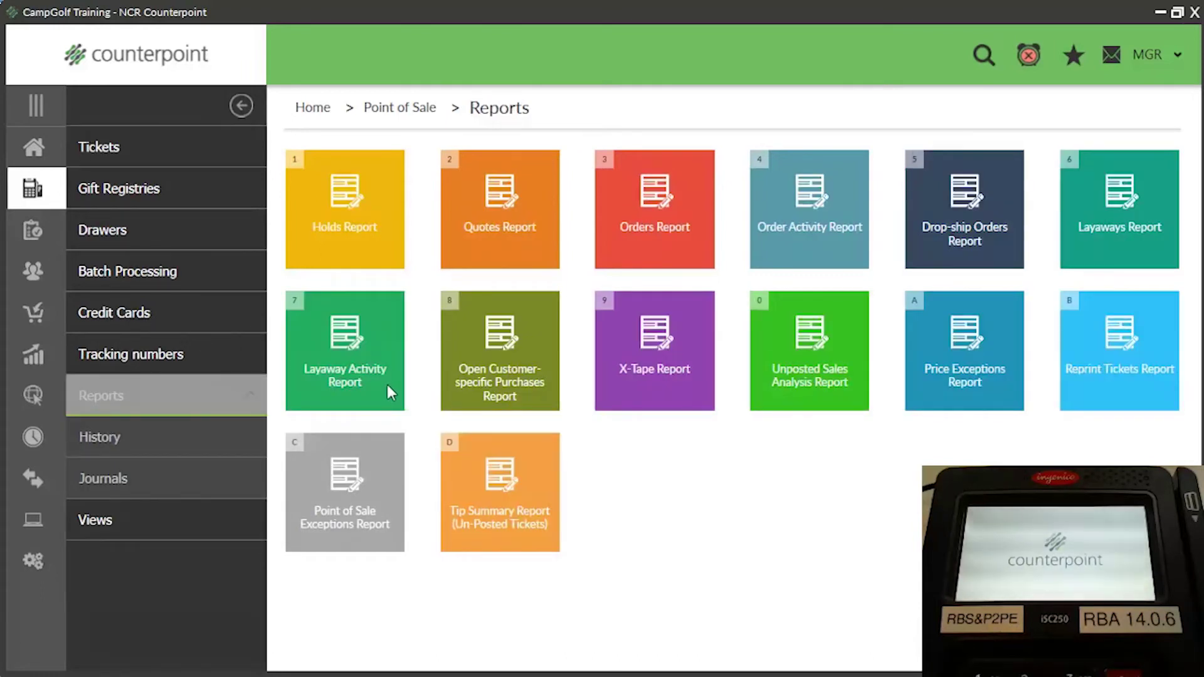
pyautogui.click(502, 481)
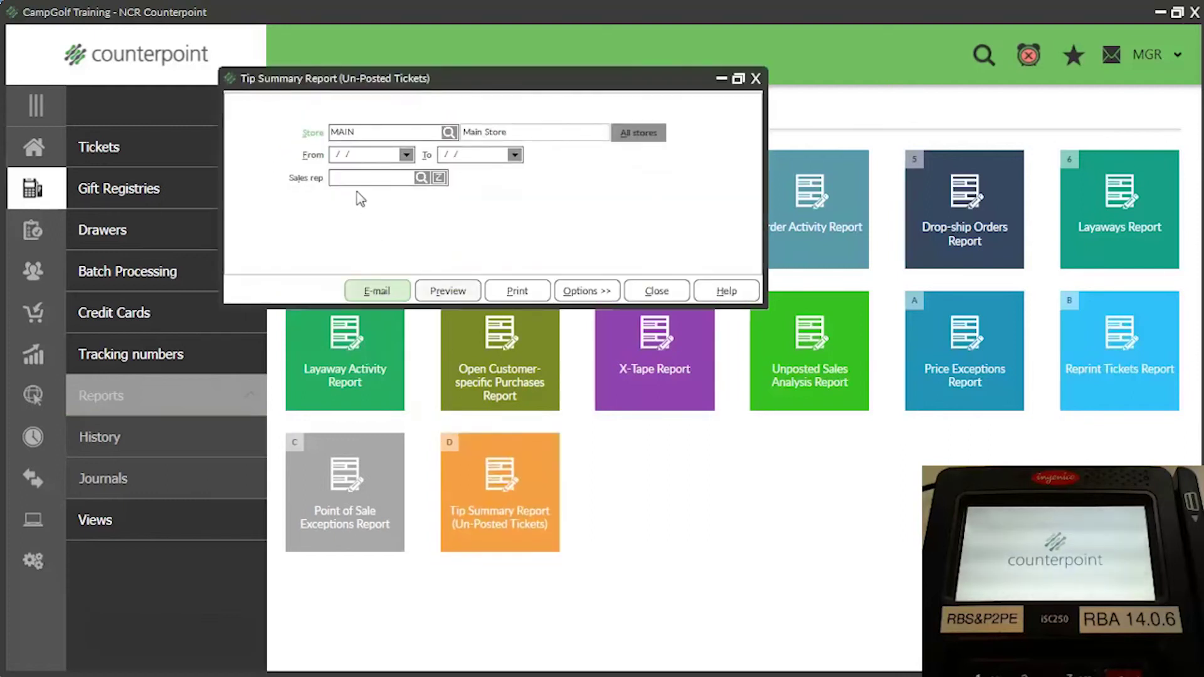
pyautogui.click(376, 158)
pyautogui.press('Tab')
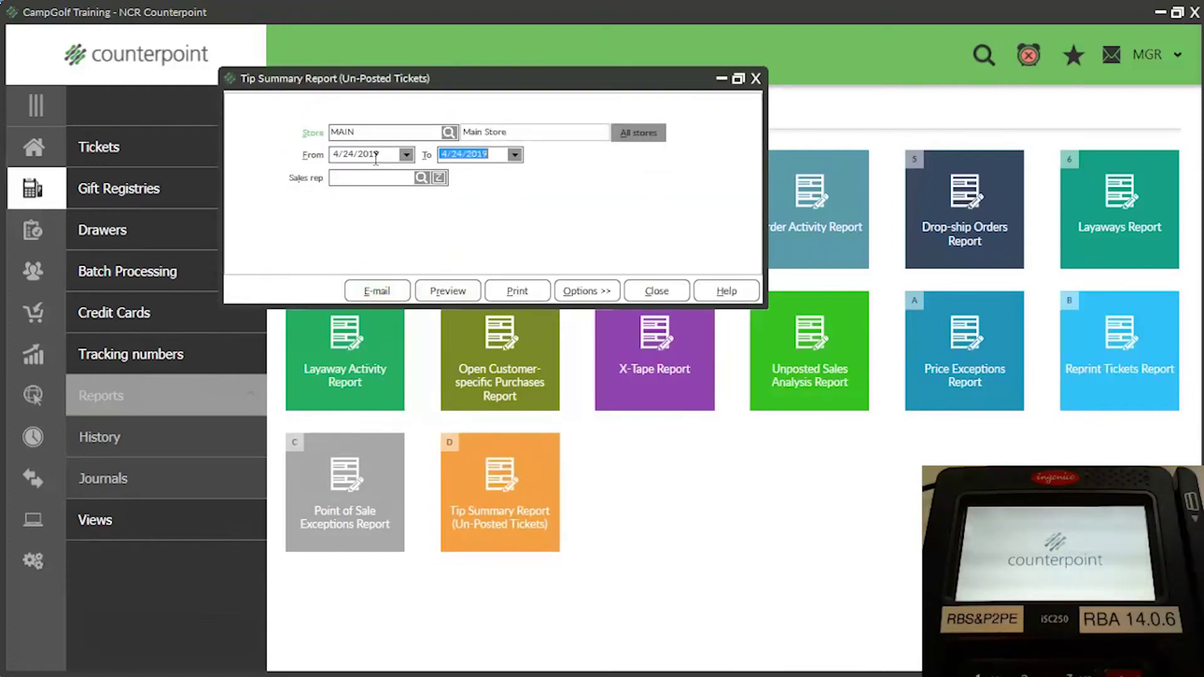
pyautogui.click(459, 293)
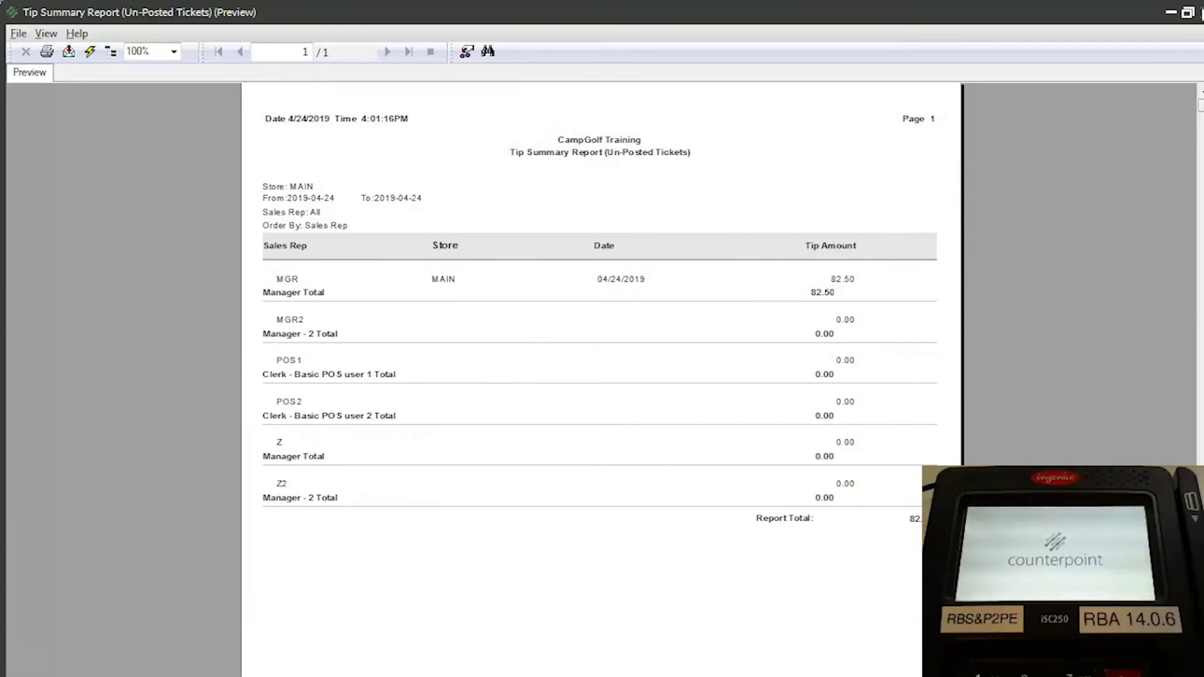
pyautogui.click(1202, 12)
pyautogui.press('Escape')
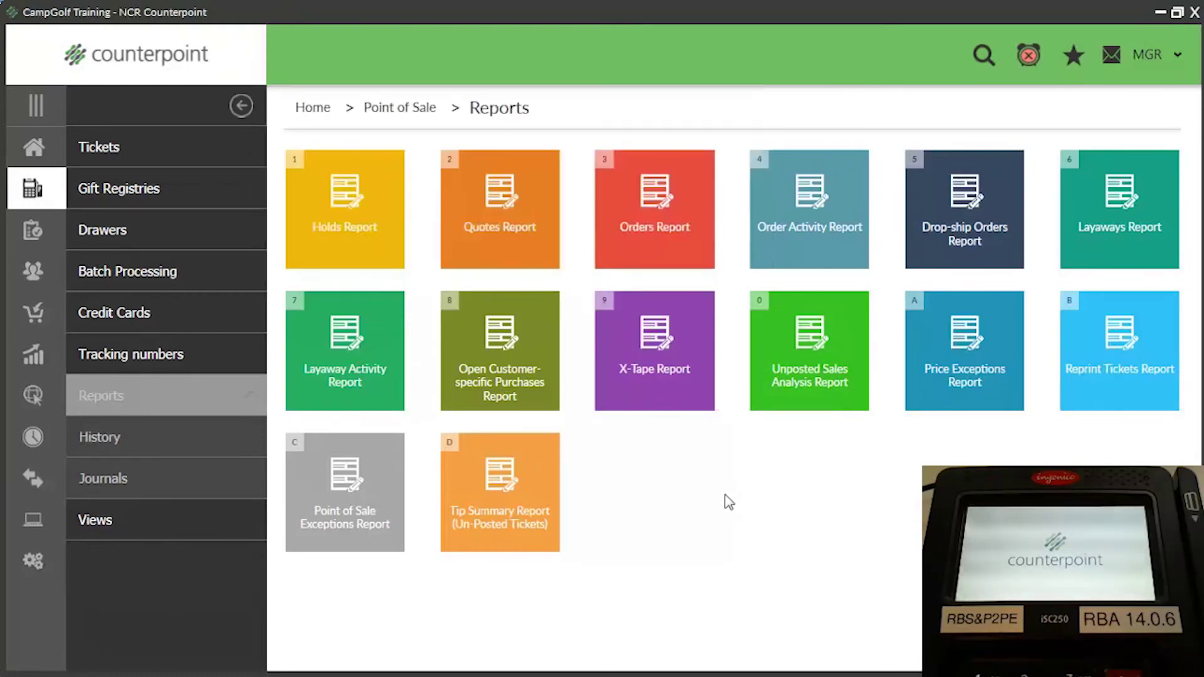
# - Preview the Sales History Tip Summary Report (Posted Tickets) for Main Store, showing 0.00 tips, then close it
pyautogui.click(32, 357)
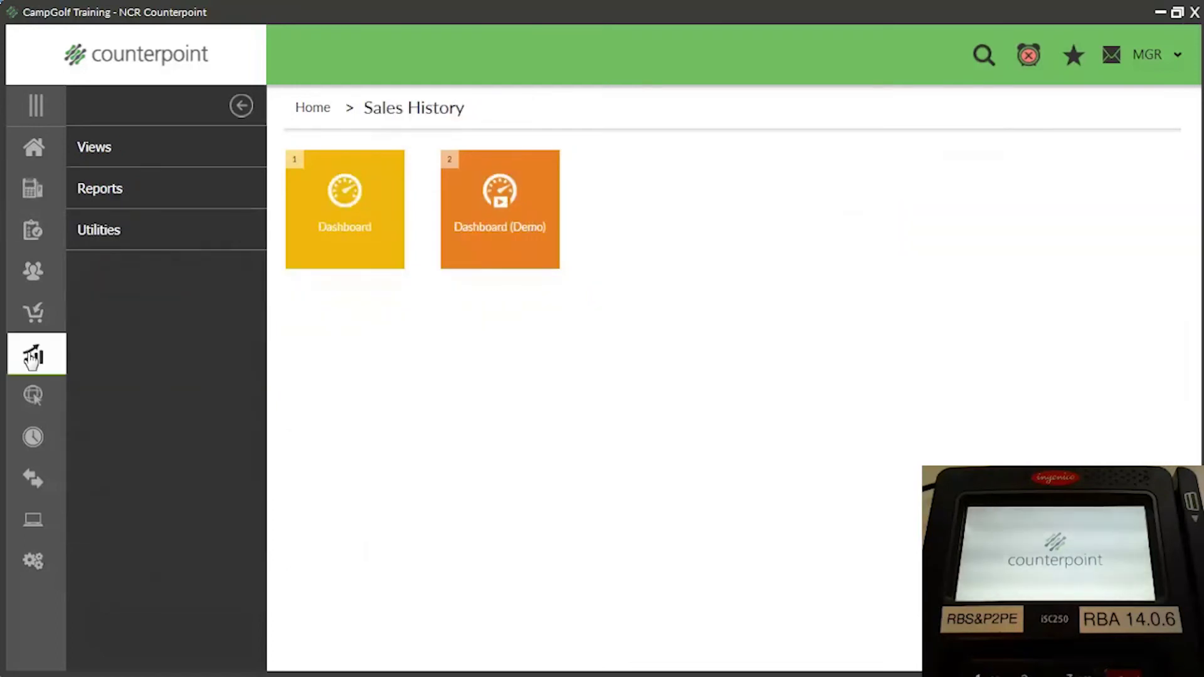
pyautogui.click(96, 204)
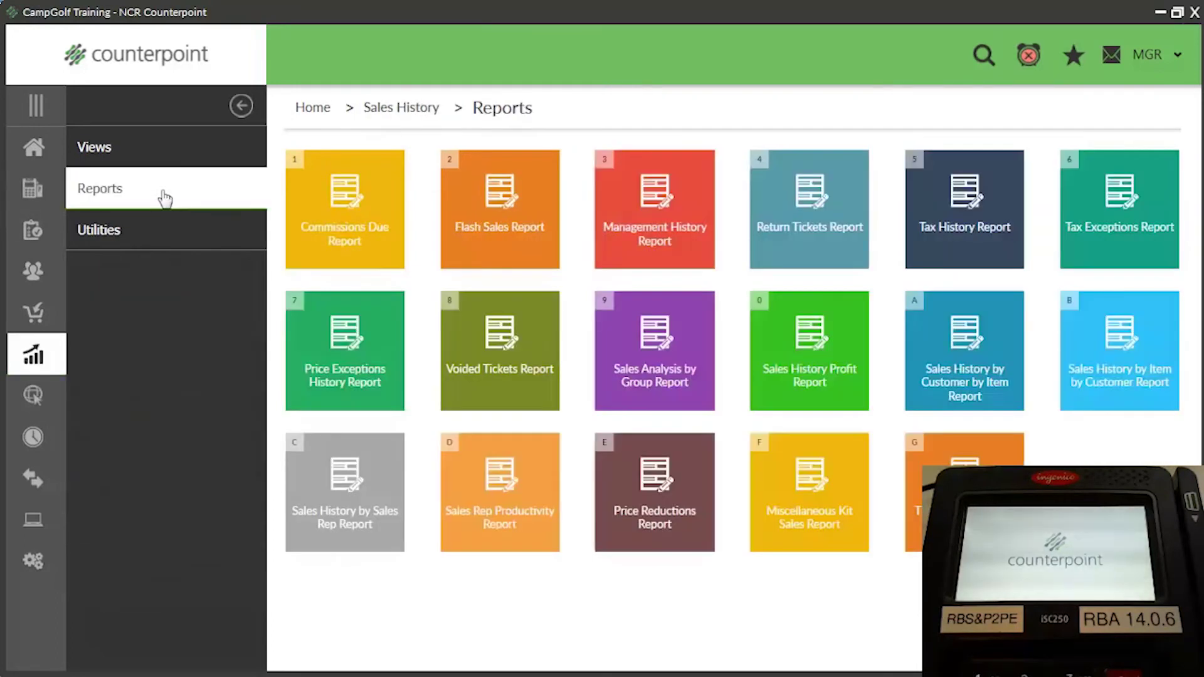
pyautogui.click(911, 492)
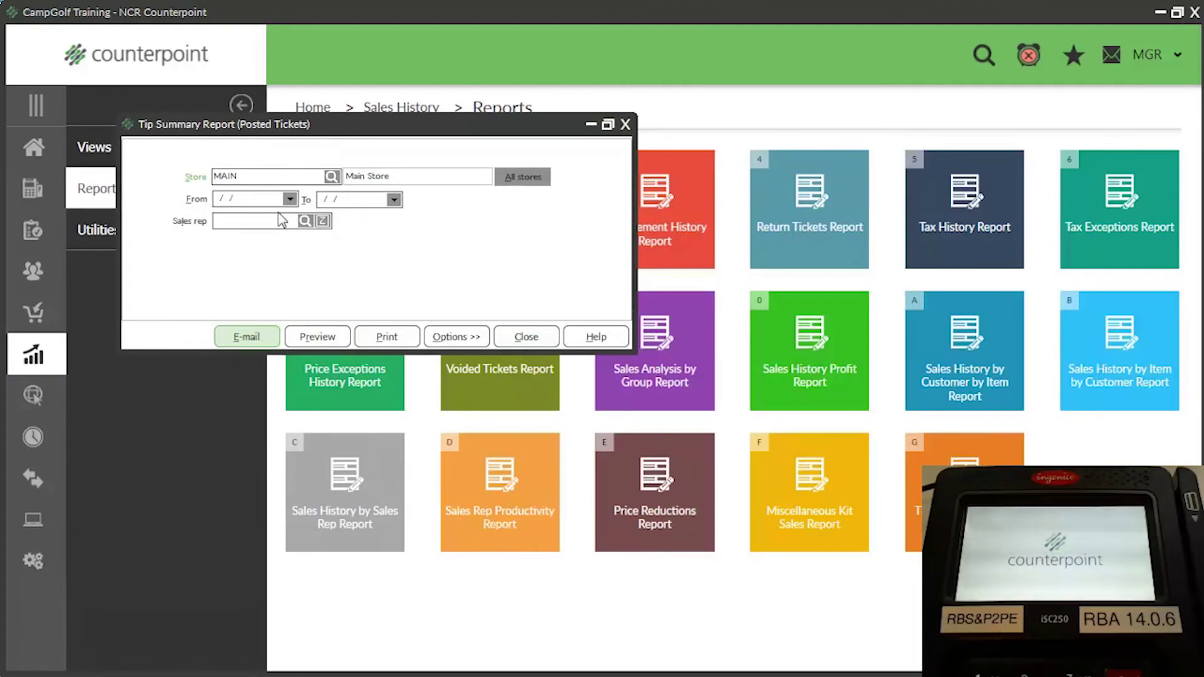
pyautogui.click(317, 337)
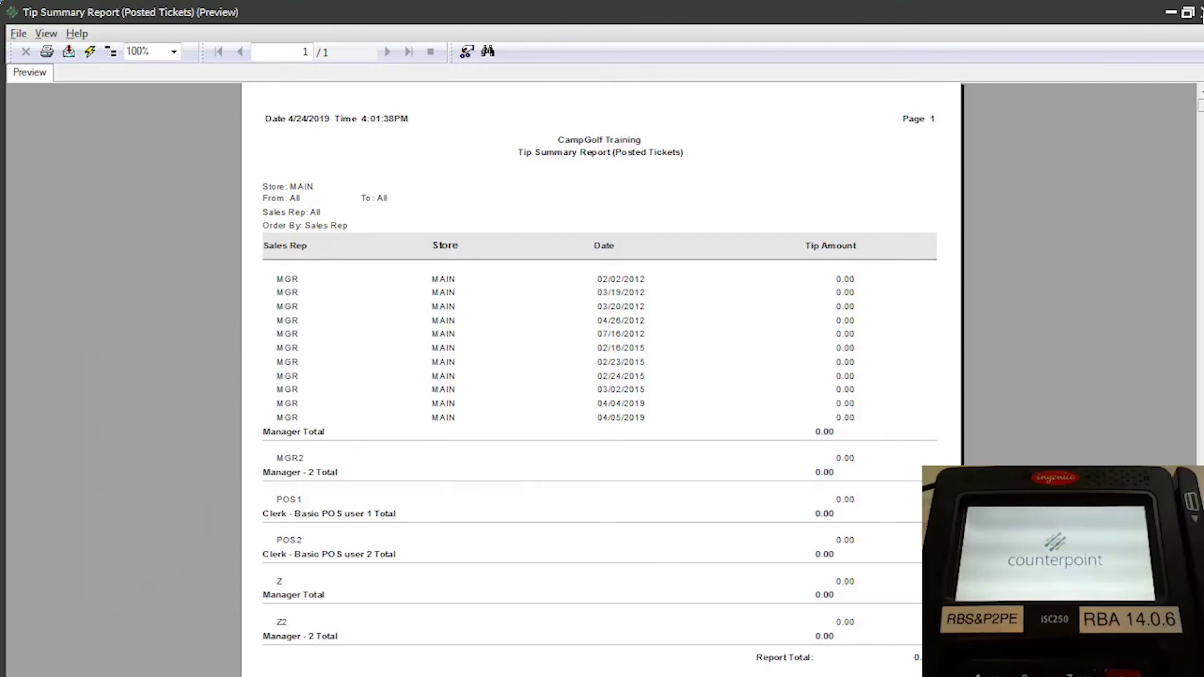
pyautogui.click(1200, 12)
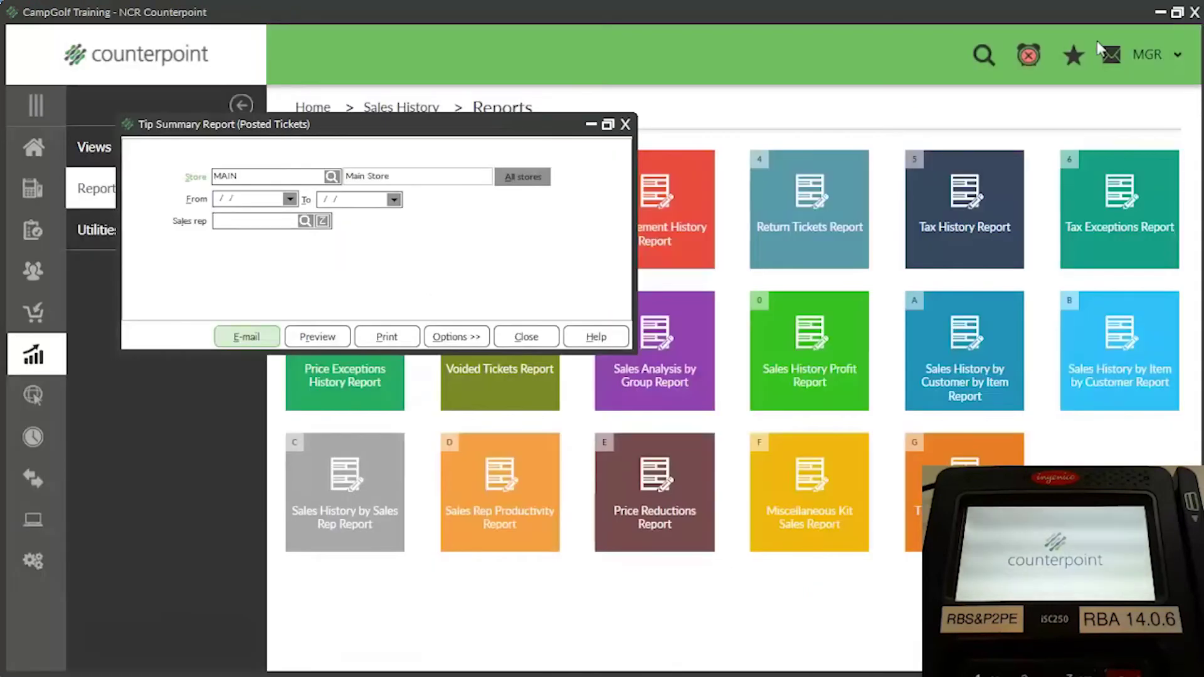
pyautogui.click(625, 124)
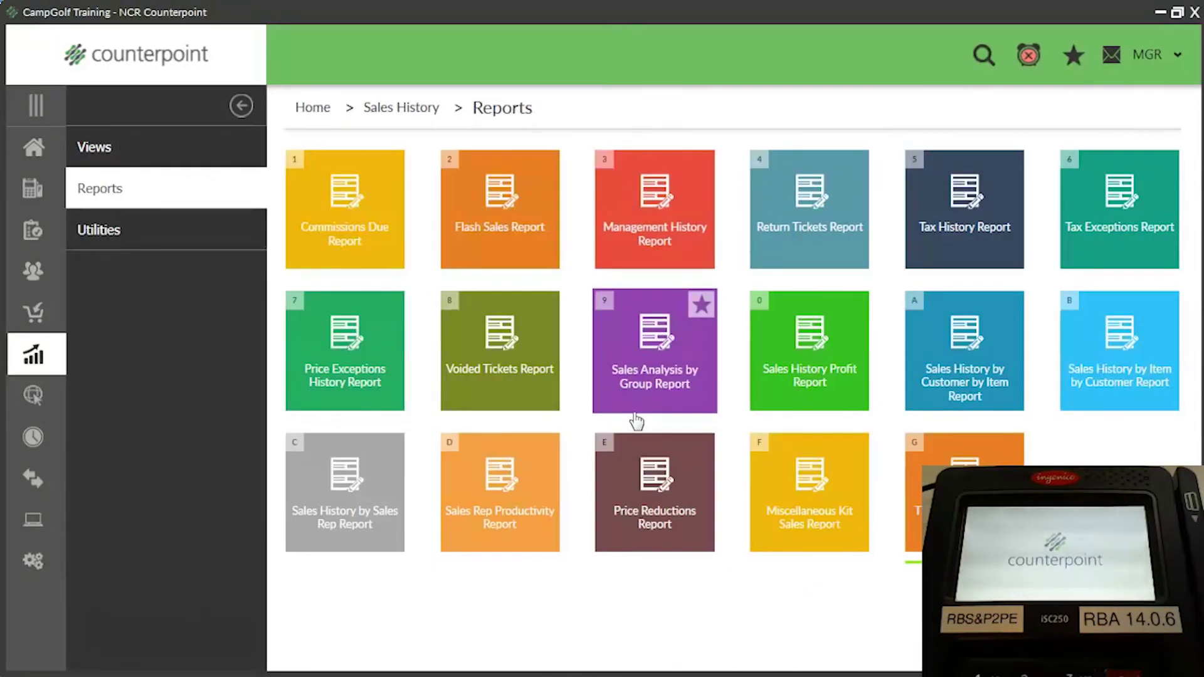